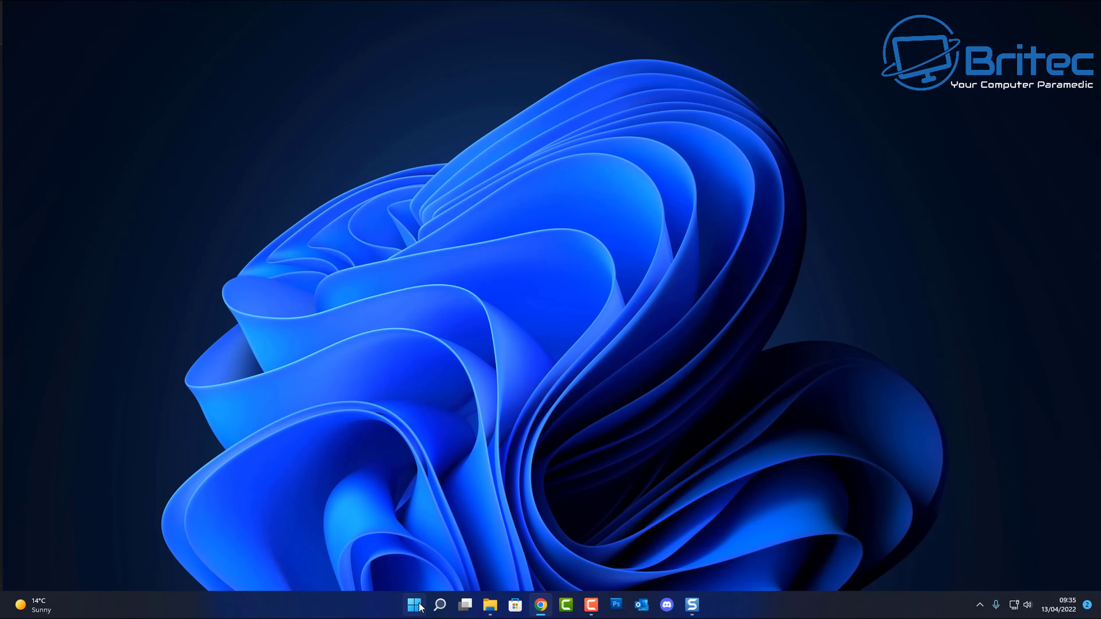
Step: Open Task Manager and examine the running background processes, including the NVIDIA Container entries, then close it
{"action": "right_click", "coordinate": [414, 605]}
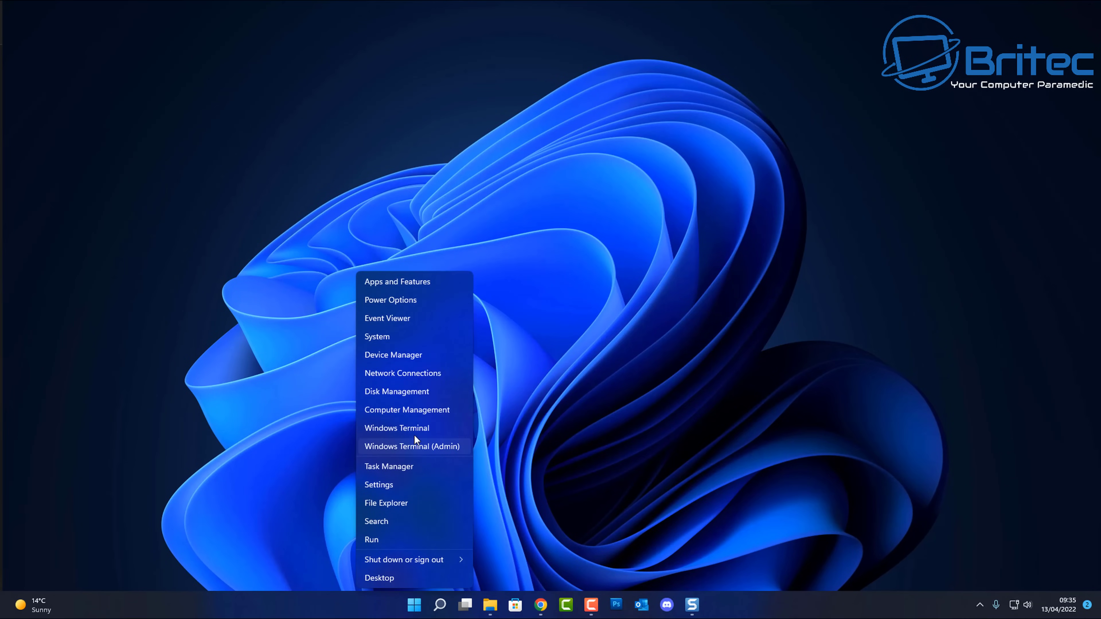
{"action": "left_click", "coordinate": [392, 469]}
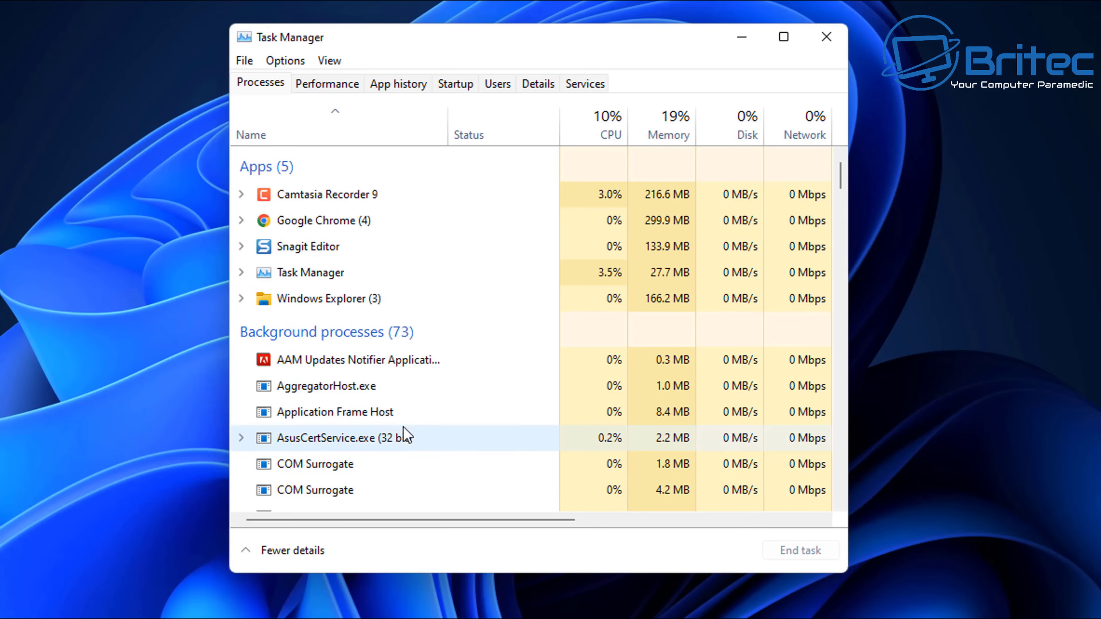
{"action": "scroll", "coordinate": [418, 373], "scroll_direction": "down", "scroll_amount": 5}
{"action": "scroll", "coordinate": [418, 374], "scroll_direction": "down", "scroll_amount": 9}
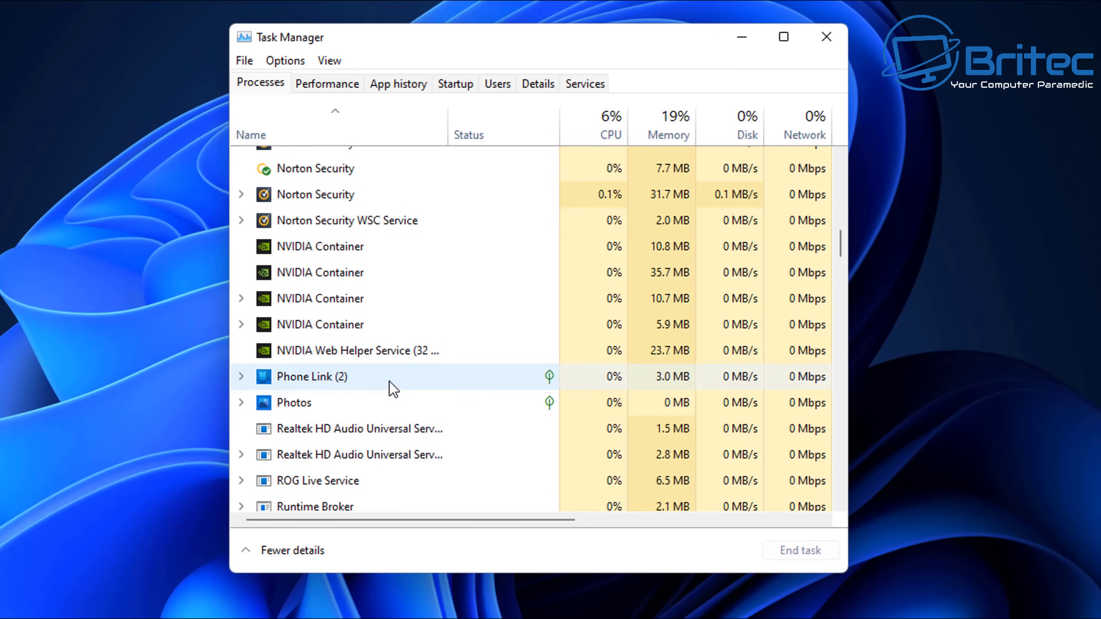
{"action": "scroll", "coordinate": [310, 261], "scroll_direction": "down", "scroll_amount": 1}
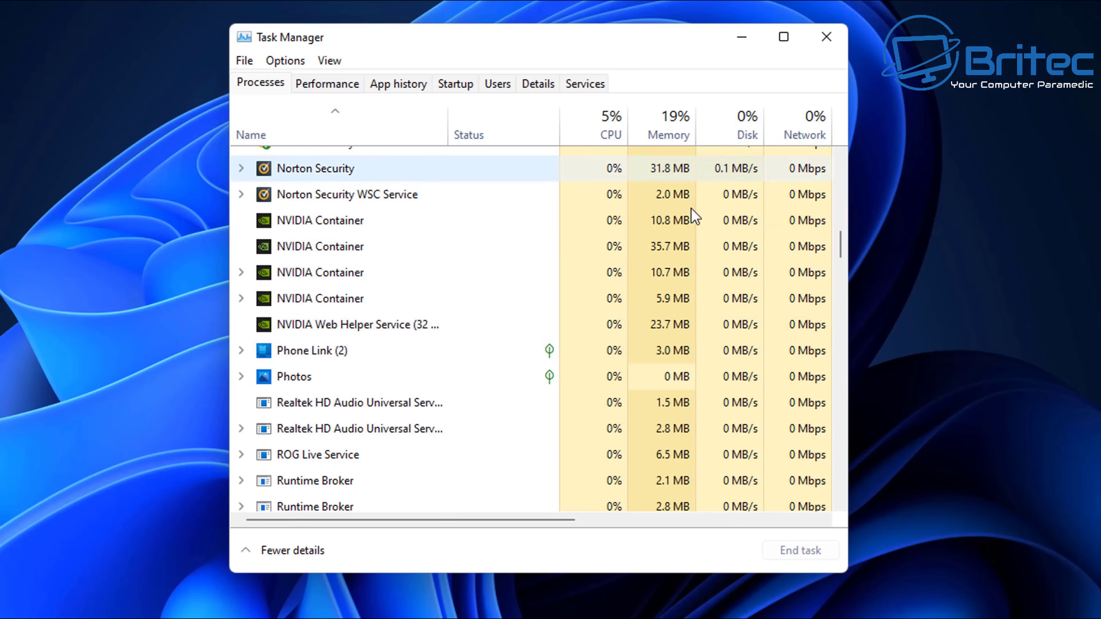
{"action": "scroll", "coordinate": [656, 283], "scroll_direction": "down", "scroll_amount": 1}
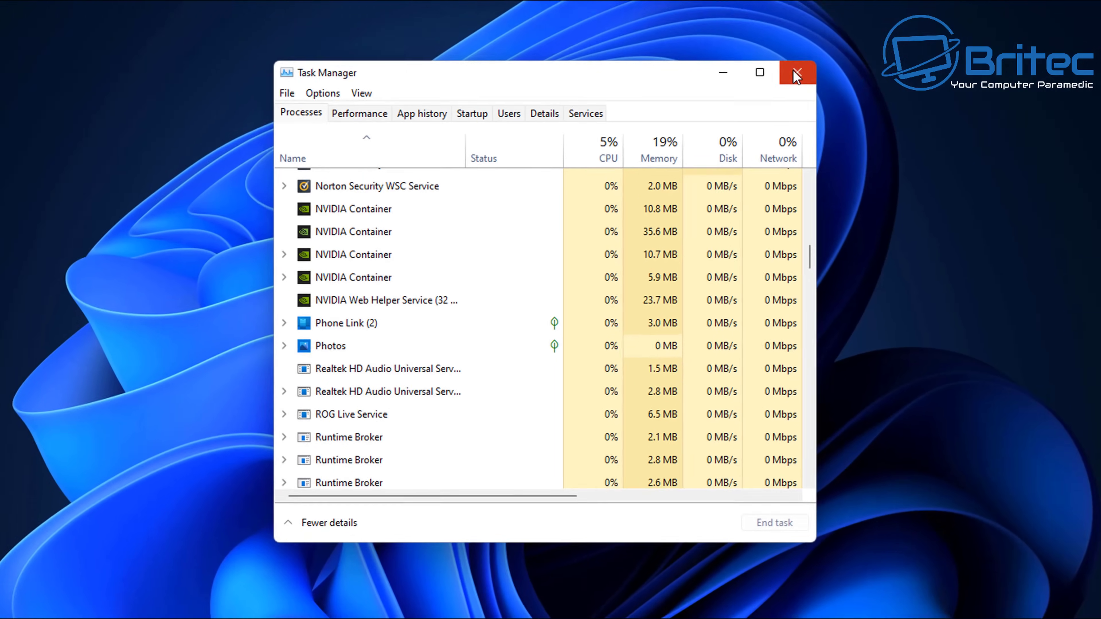
{"action": "left_click", "coordinate": [826, 37]}
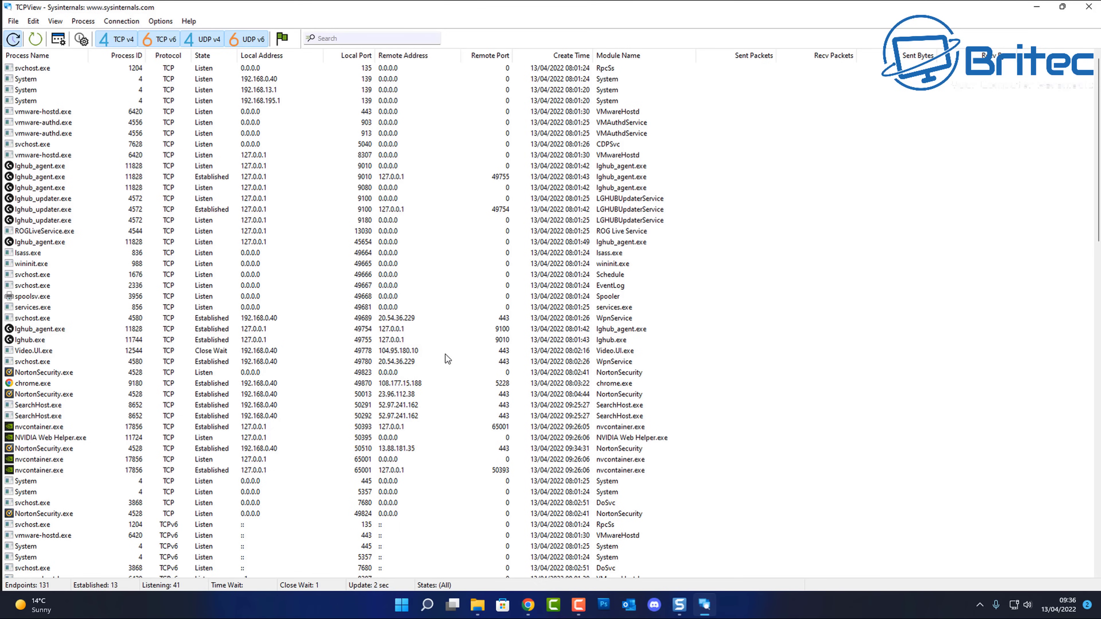
Step: Sort the TCPView connections by module name in descending order and examine the NVIDIA Web Helper.exe and nvcontainer.exe entries
{"action": "left_click", "coordinate": [613, 59]}
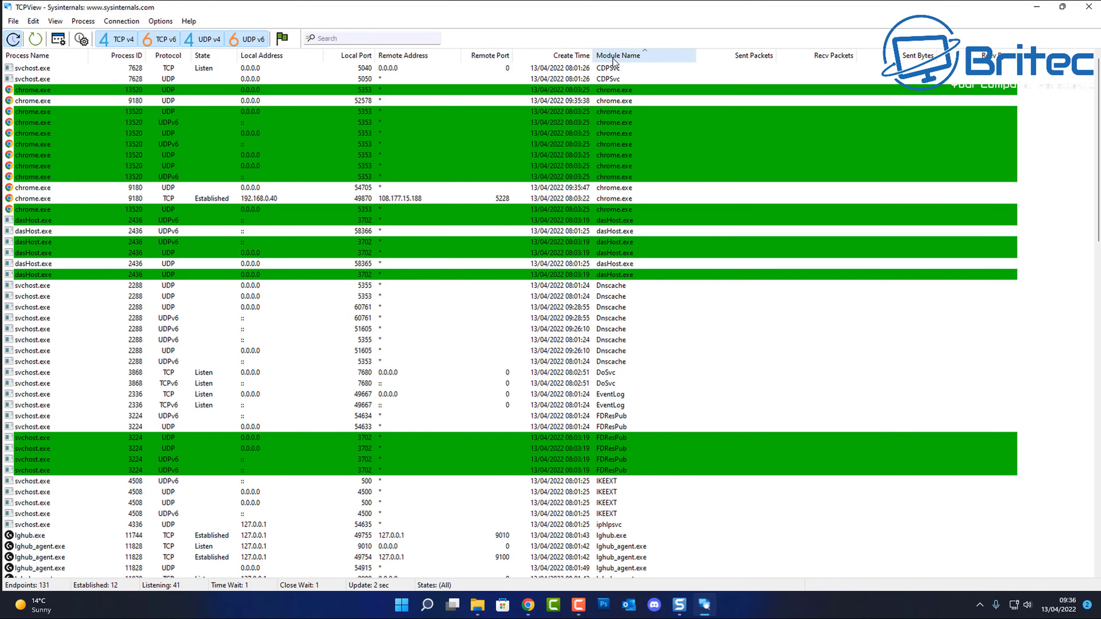
{"action": "left_click", "coordinate": [613, 59]}
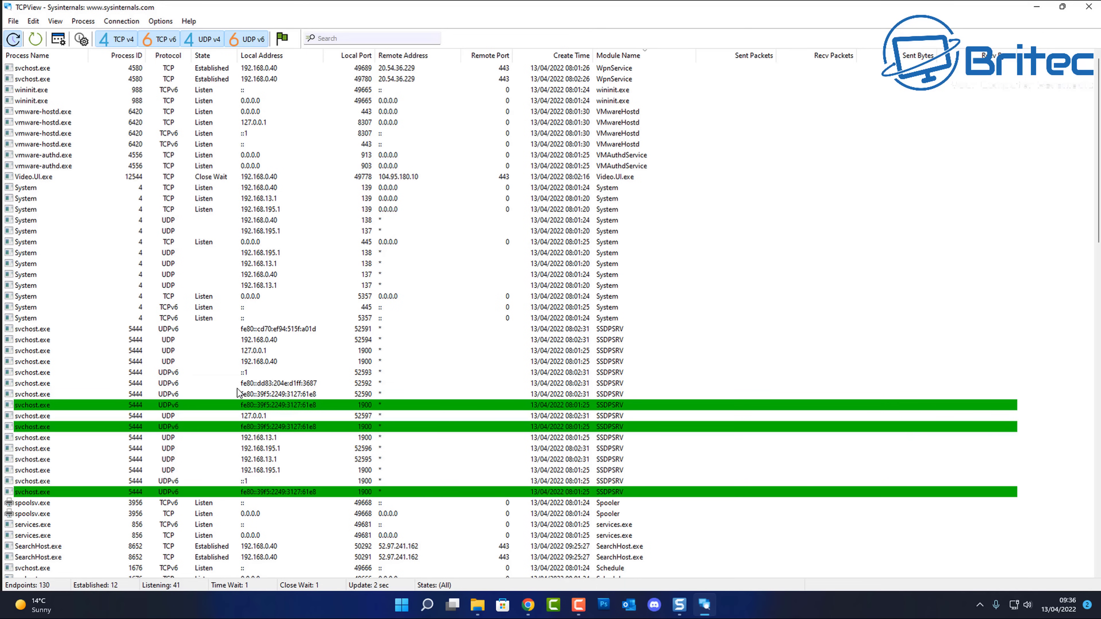
{"action": "scroll", "coordinate": [215, 400], "scroll_direction": "down", "scroll_amount": 7}
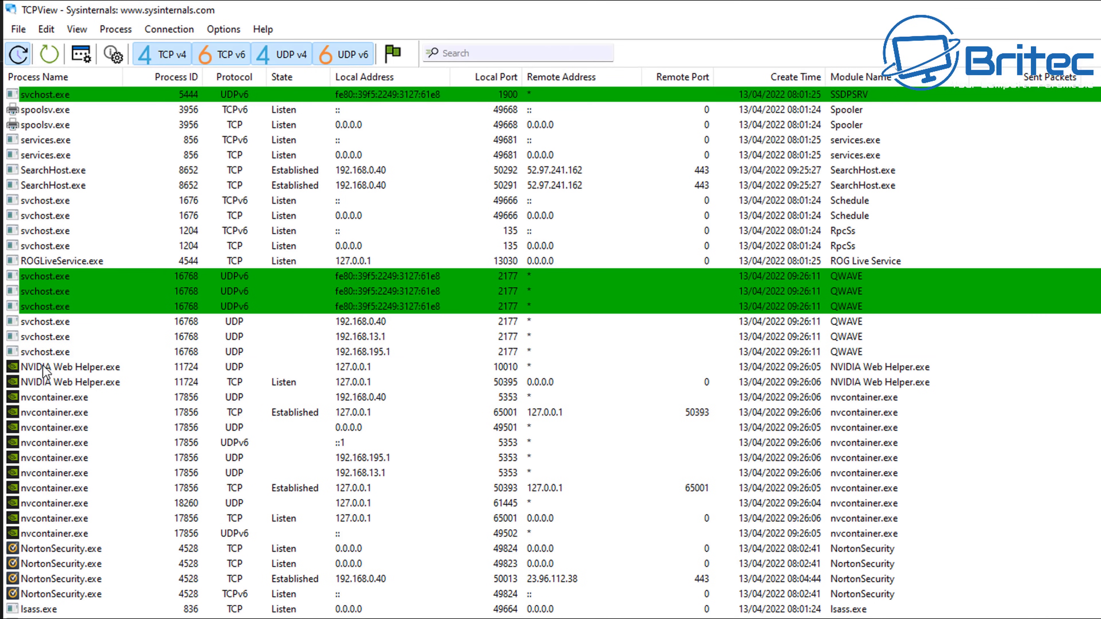
{"action": "left_click", "coordinate": [35, 297]}
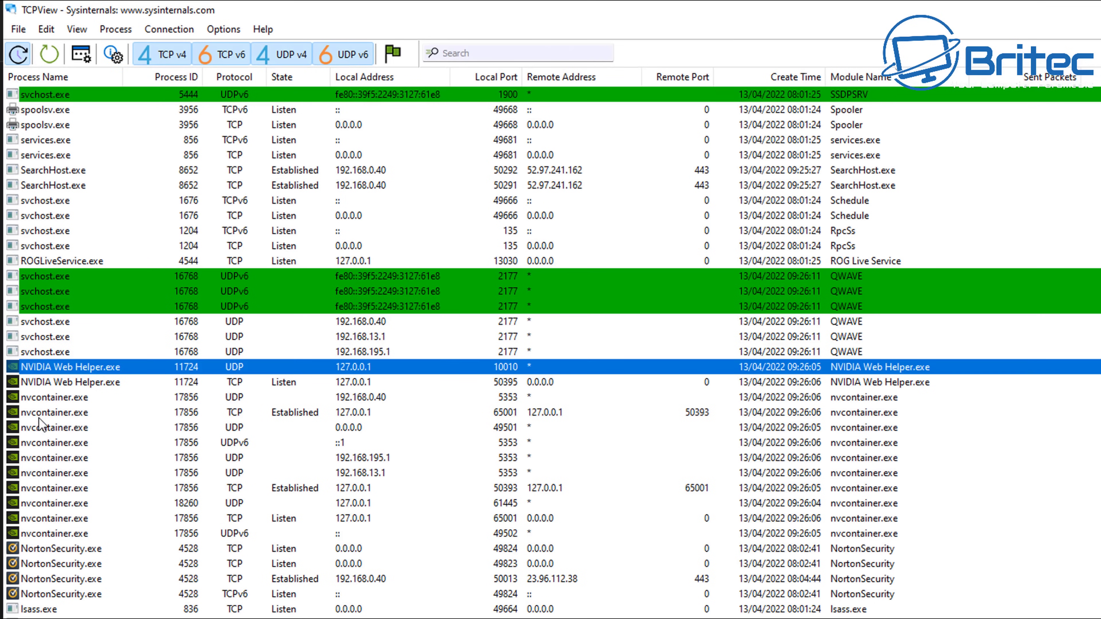
{"action": "left_click", "coordinate": [39, 536]}
{"action": "left_click", "coordinate": [54, 367]}
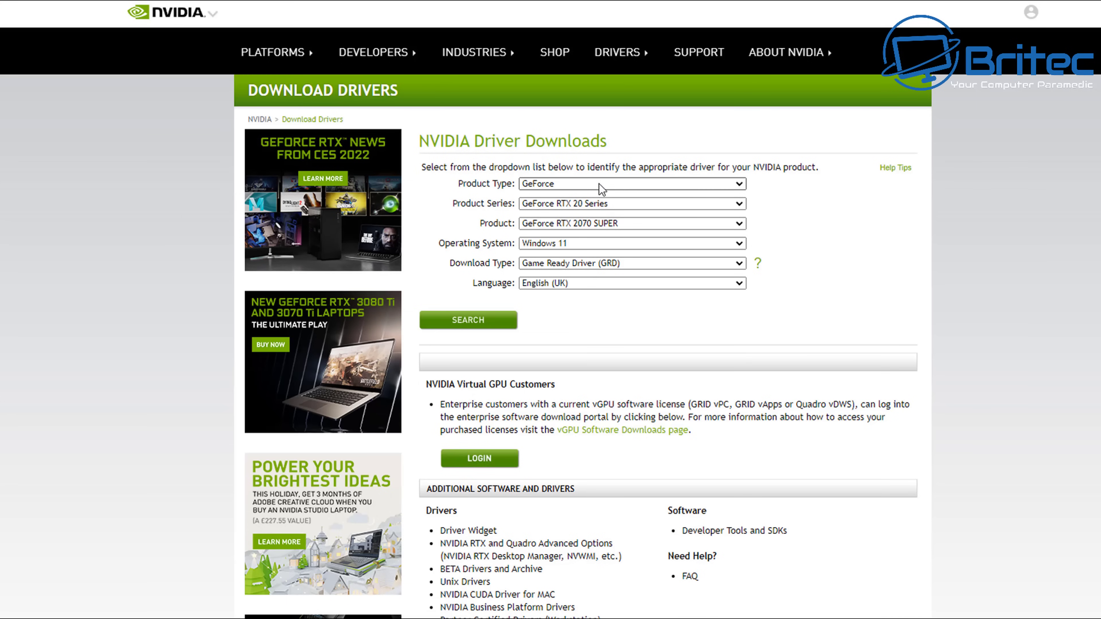
Step: Search NVIDIA's driver downloads for the Windows 11 Game Ready Driver for the GeForce RTX 2070 SUPER in English (UK)
{"action": "left_click", "coordinate": [492, 322]}
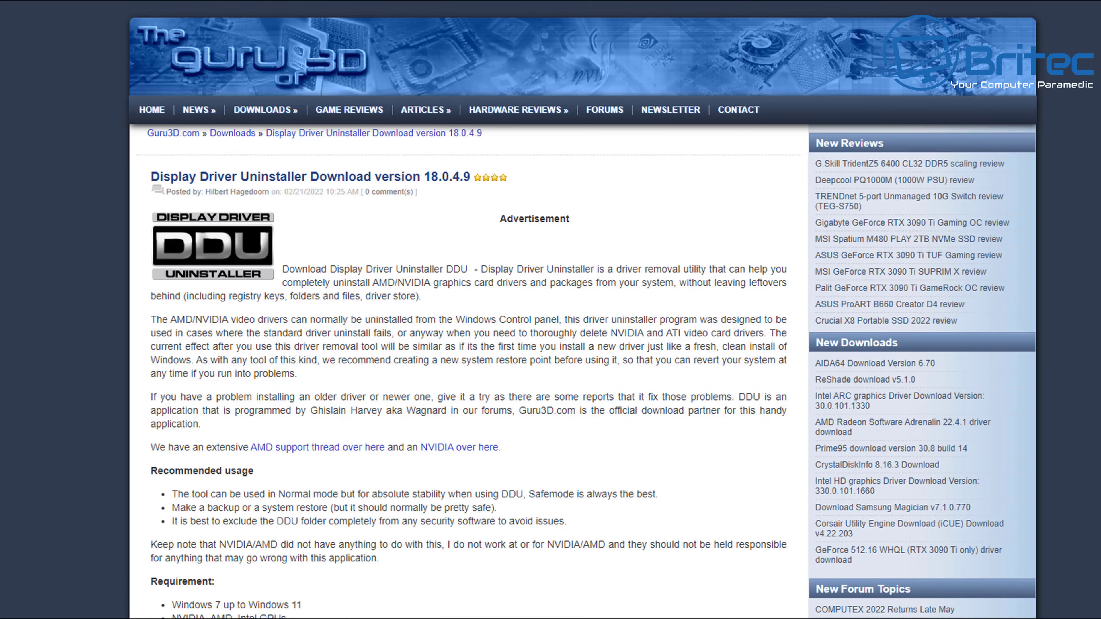
Step: Download Display Driver Uninstaller version 18.0.4.9 from Guru3D's EU - Netherlands mirror
{"action": "scroll", "coordinate": [476, 304], "scroll_direction": "down", "scroll_amount": 10}
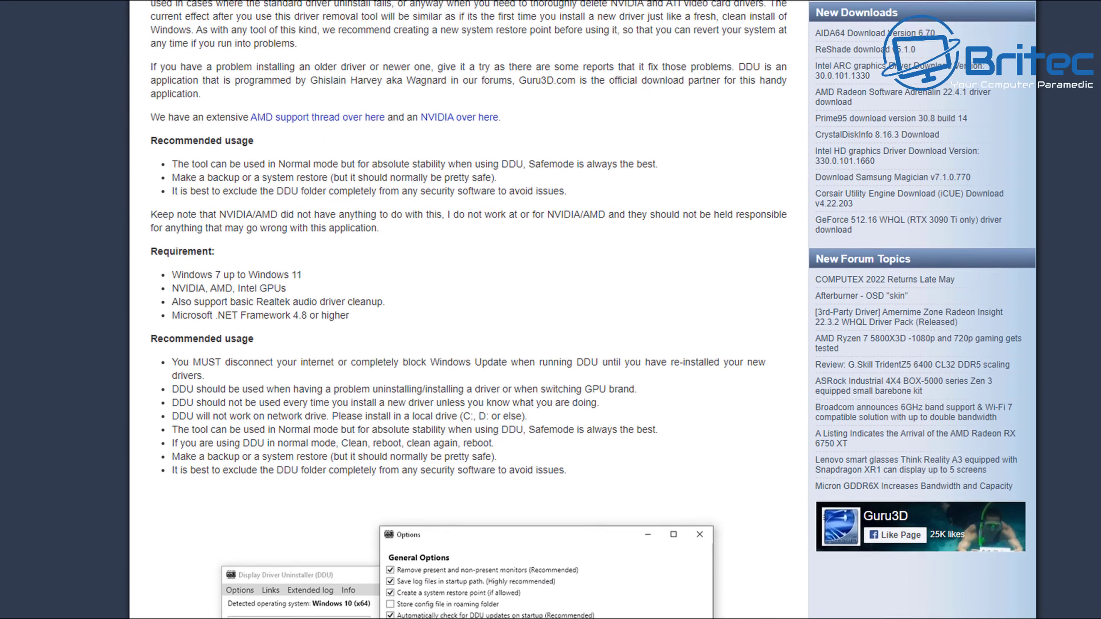
{"action": "scroll", "coordinate": [477, 303], "scroll_direction": "down", "scroll_amount": 9}
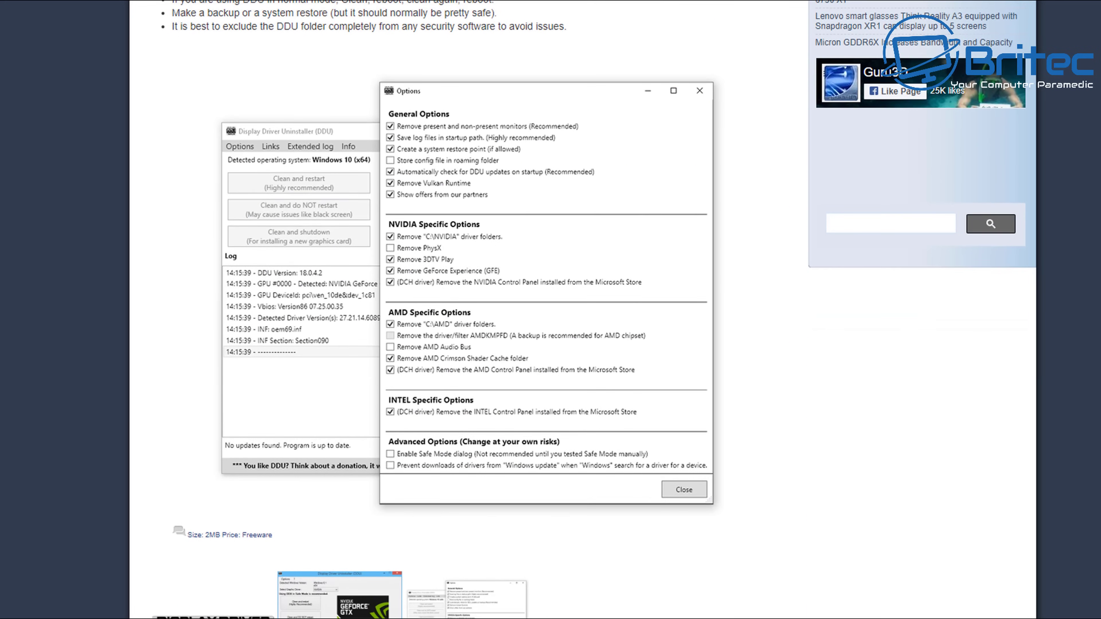
{"action": "scroll", "coordinate": [453, 528], "scroll_direction": "down", "scroll_amount": 4}
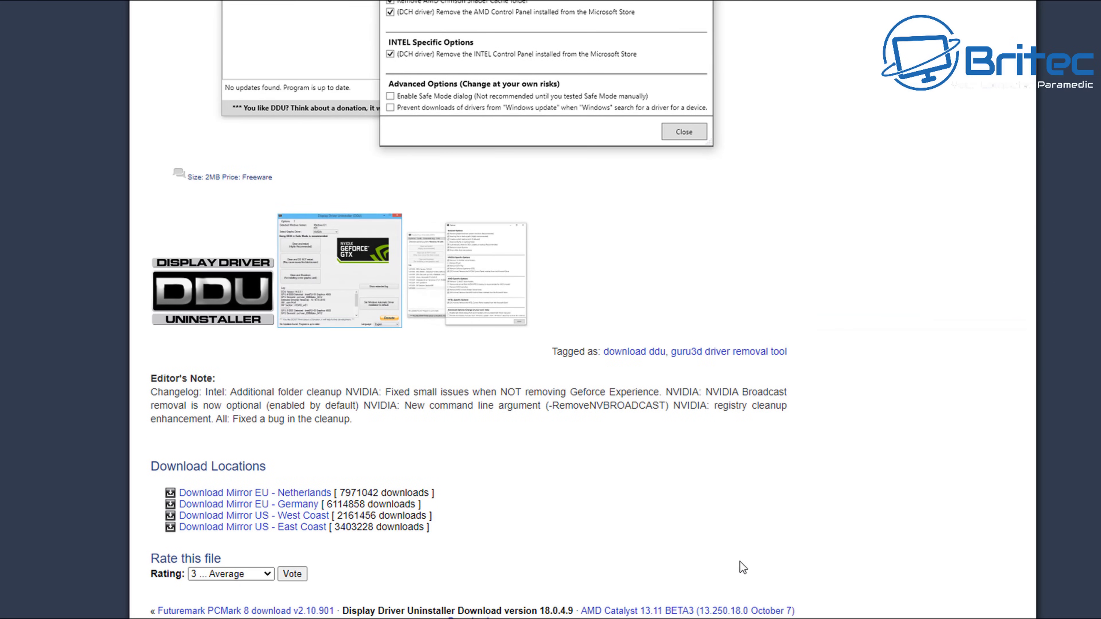
{"action": "left_click", "coordinate": [278, 494]}
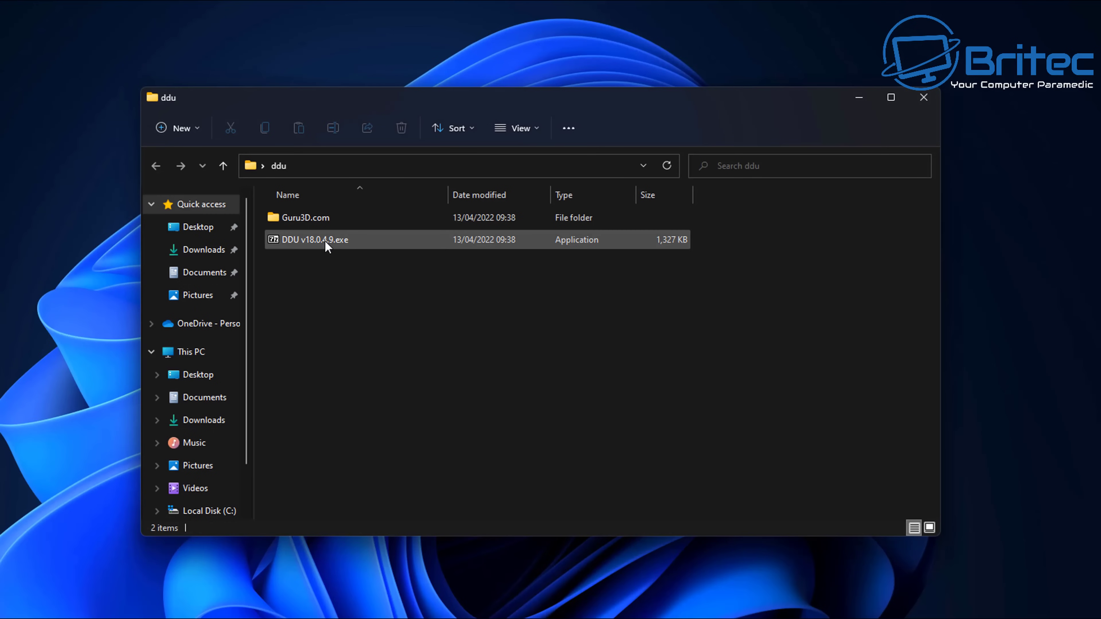
Step: Extract DDU v18.0.4.9.exe into the ddu folder, and launch Display Driver Uninstaller.exe from the extracted folder with the file window minimized
{"action": "double_click", "coordinate": [325, 242]}
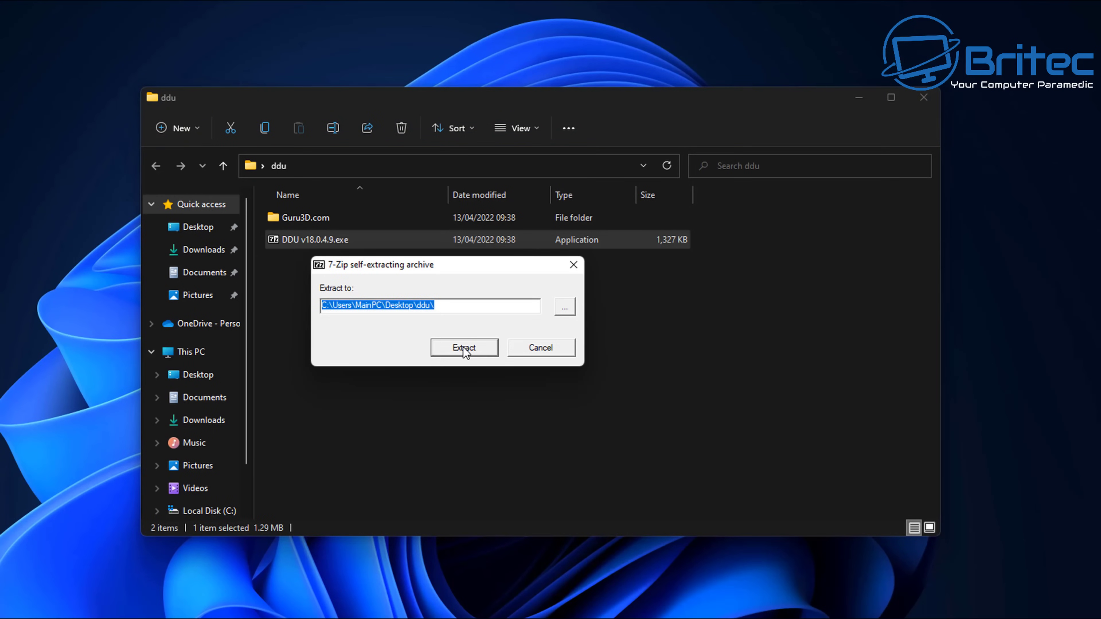
{"action": "left_click", "coordinate": [463, 347]}
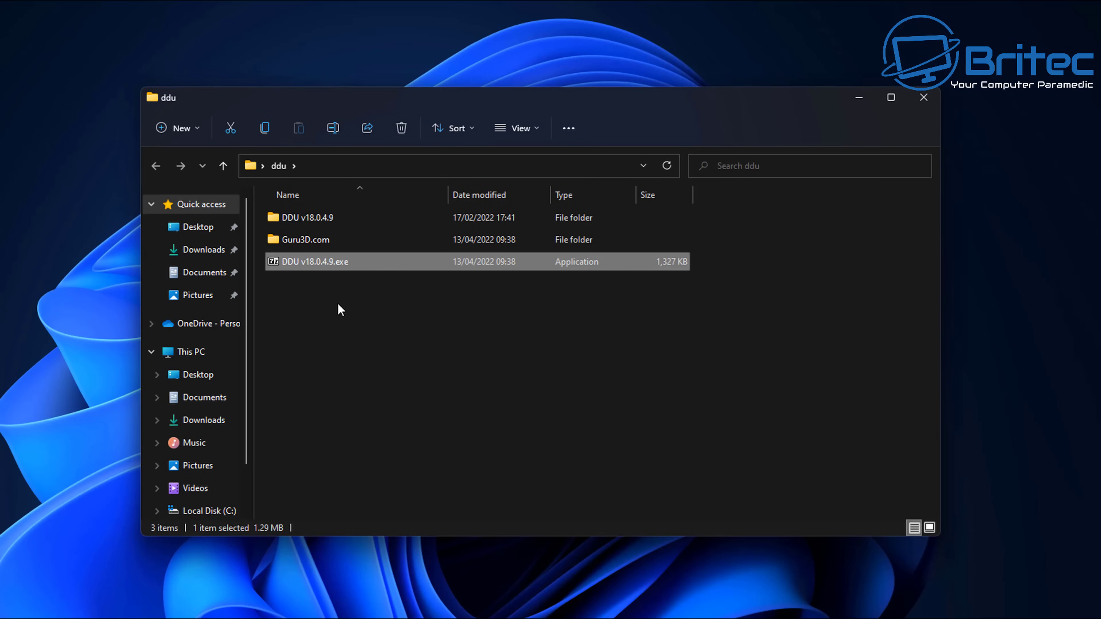
{"action": "left_click", "coordinate": [325, 226]}
{"action": "double_click", "coordinate": [323, 222]}
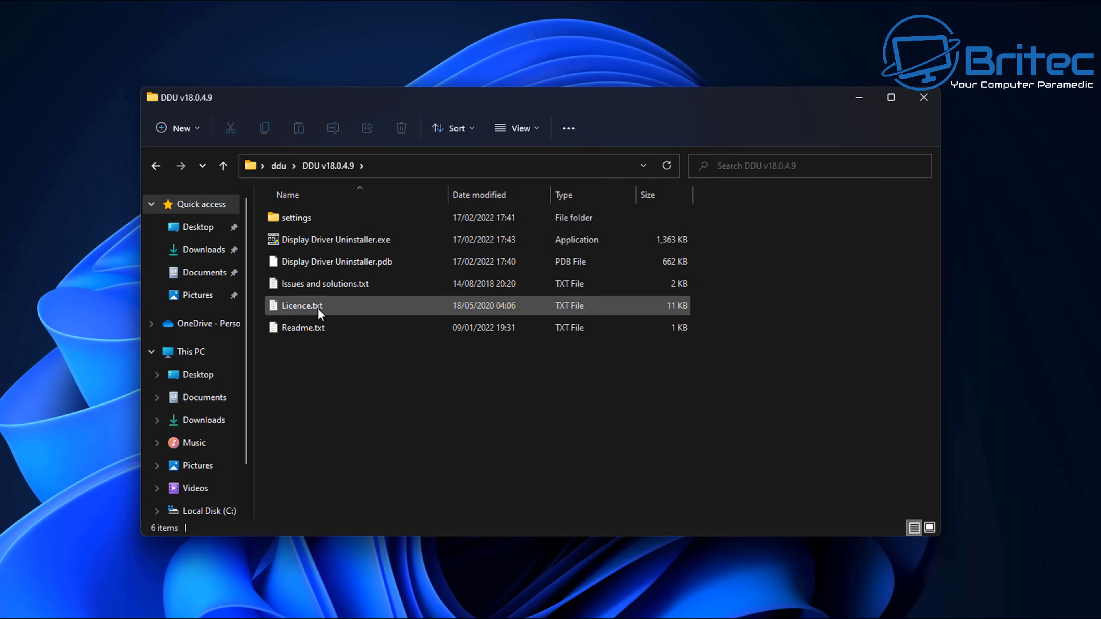
{"action": "double_click", "coordinate": [348, 241]}
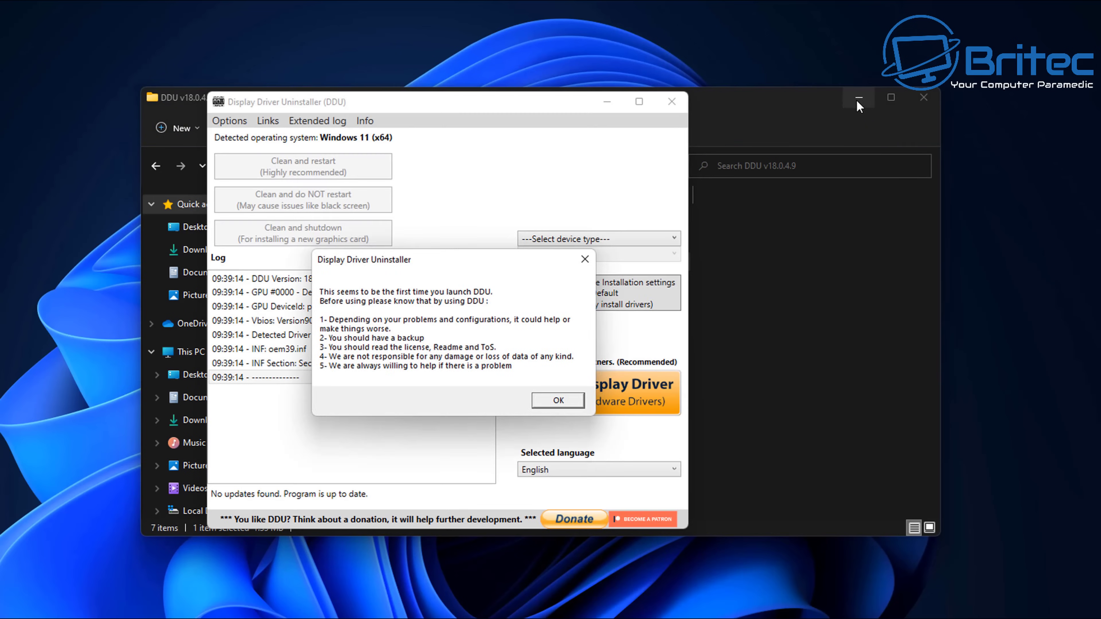
{"action": "left_click", "coordinate": [859, 97]}
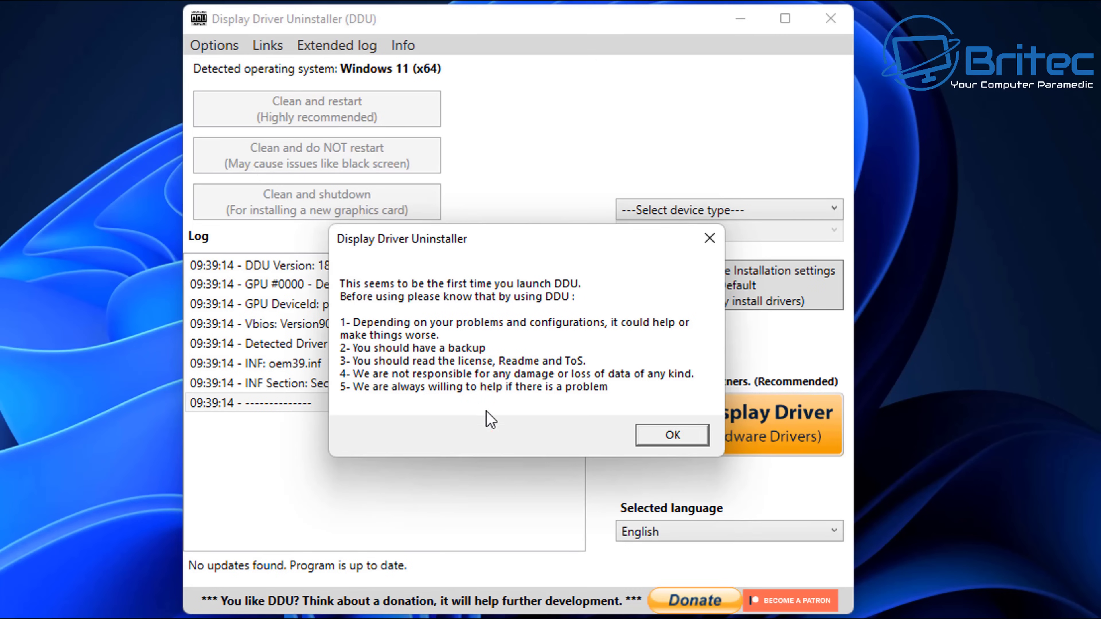
Step: Accept the first-launch notice, enable Remove PhysX and the prevention of driver downloads from Windows Update, and close the options
{"action": "left_click", "coordinate": [670, 435]}
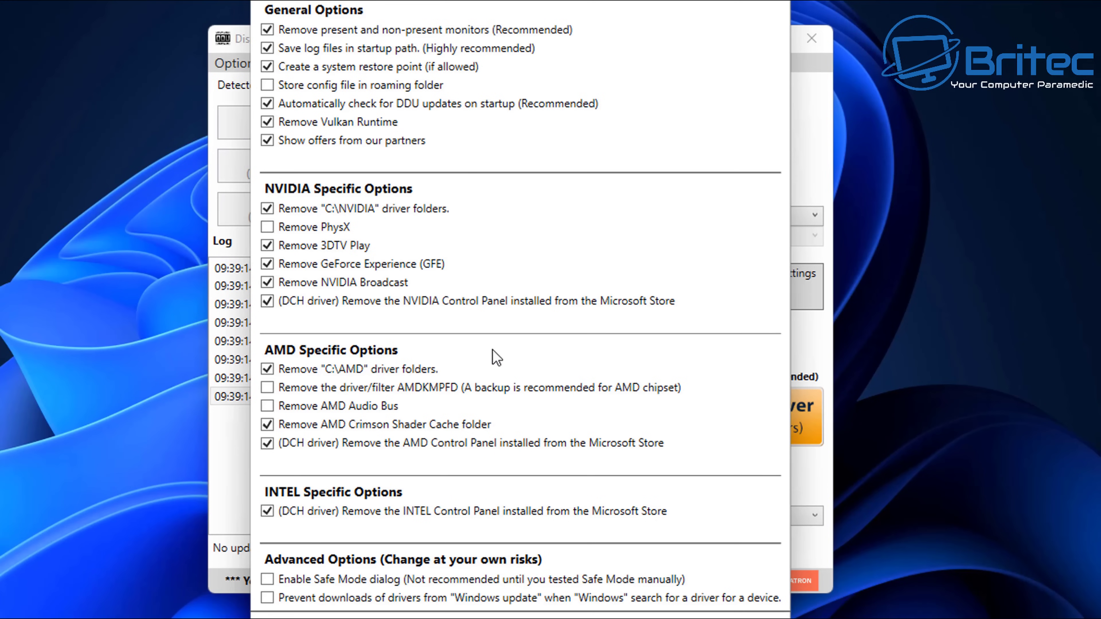
{"action": "left_click", "coordinate": [267, 227]}
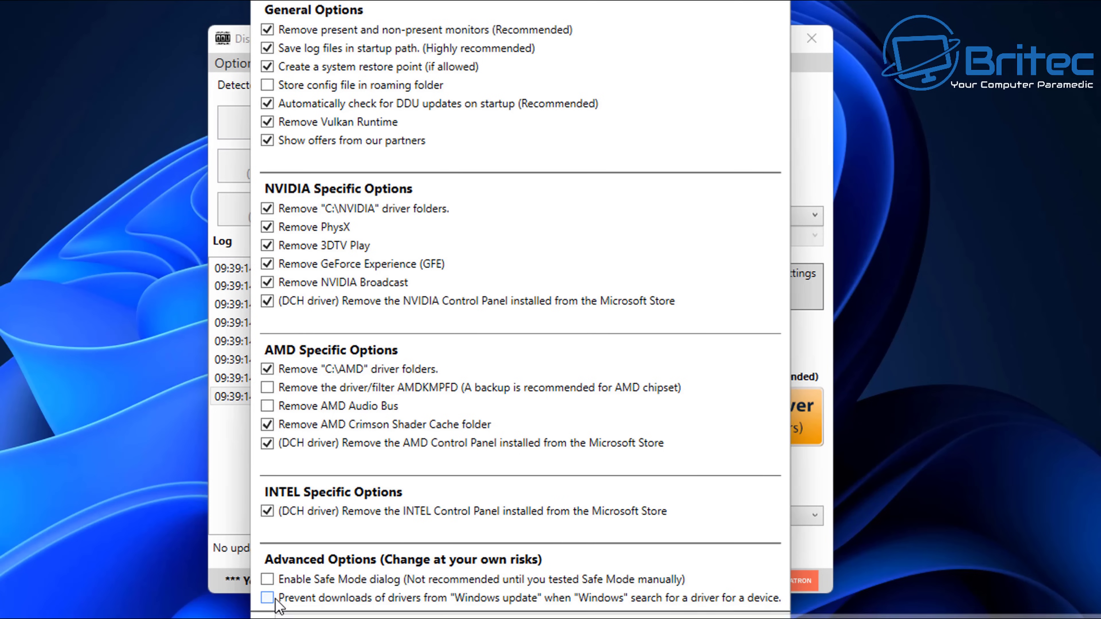
{"action": "left_click", "coordinate": [267, 598]}
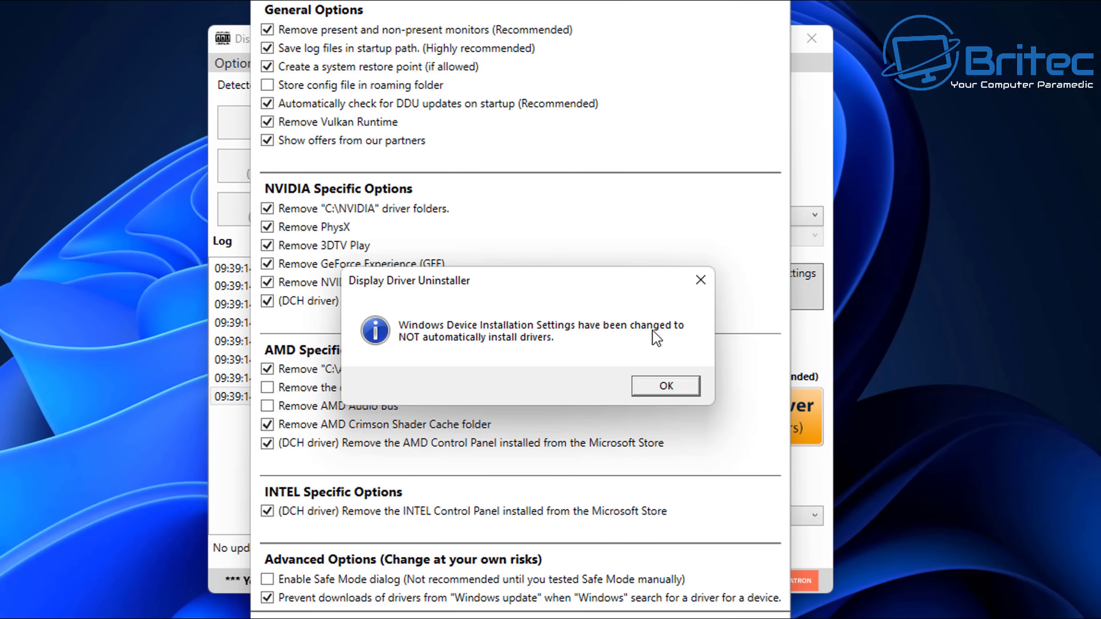
{"action": "left_click", "coordinate": [676, 389]}
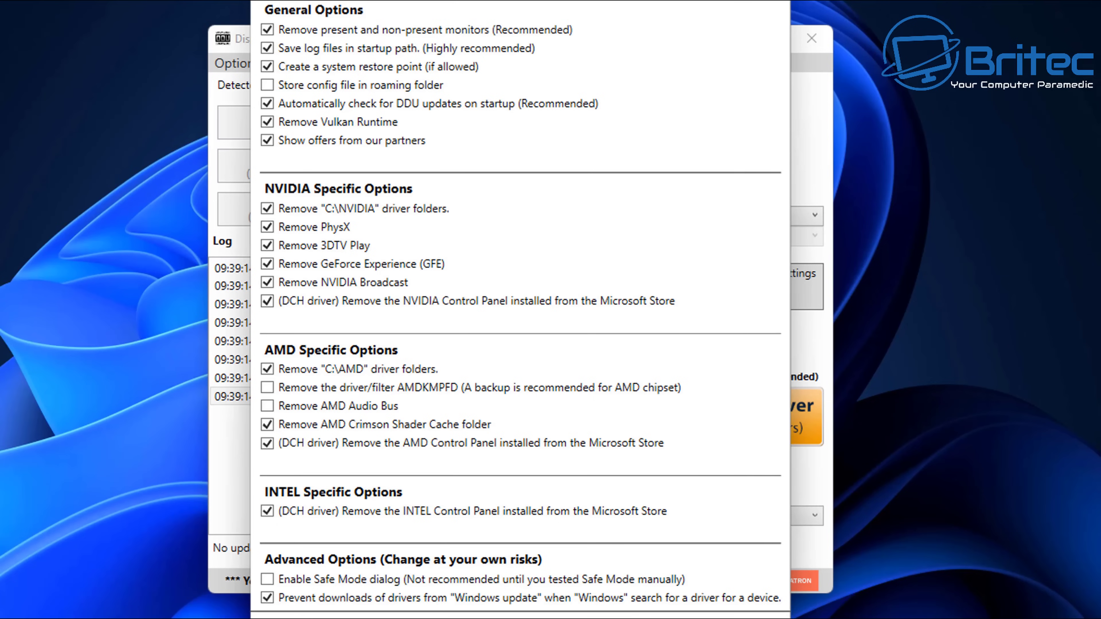
{"action": "key", "text": "alt+F4"}
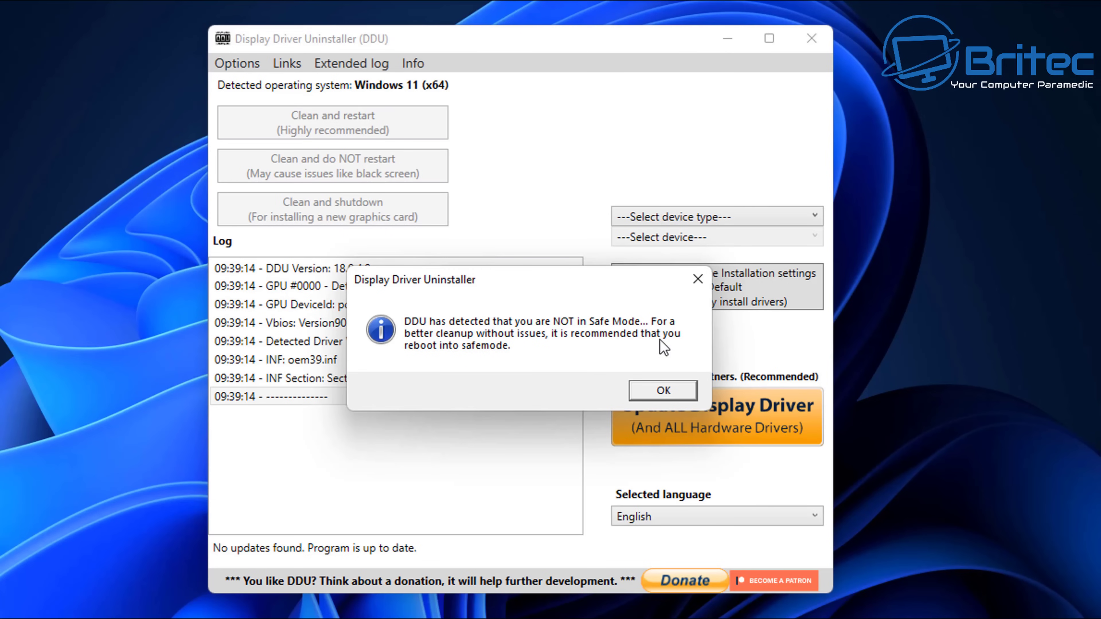
Step: Dismiss the Safe Mode notice, choose GPU and NVIDIA as the device, and start Clean and restart
{"action": "left_click", "coordinate": [665, 391]}
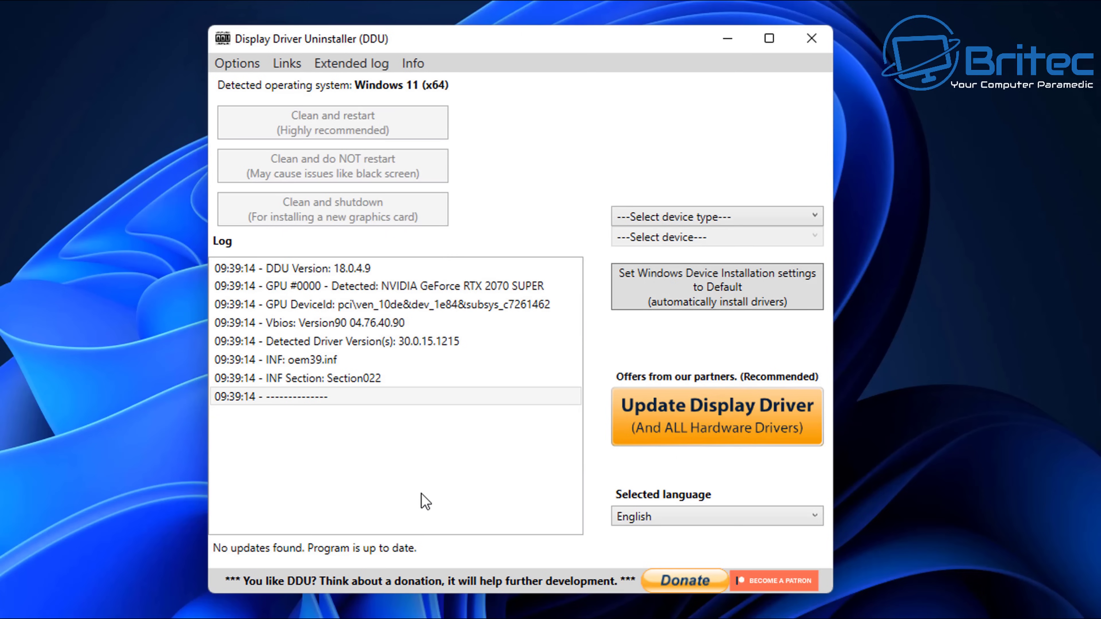
{"action": "left_click", "coordinate": [815, 216]}
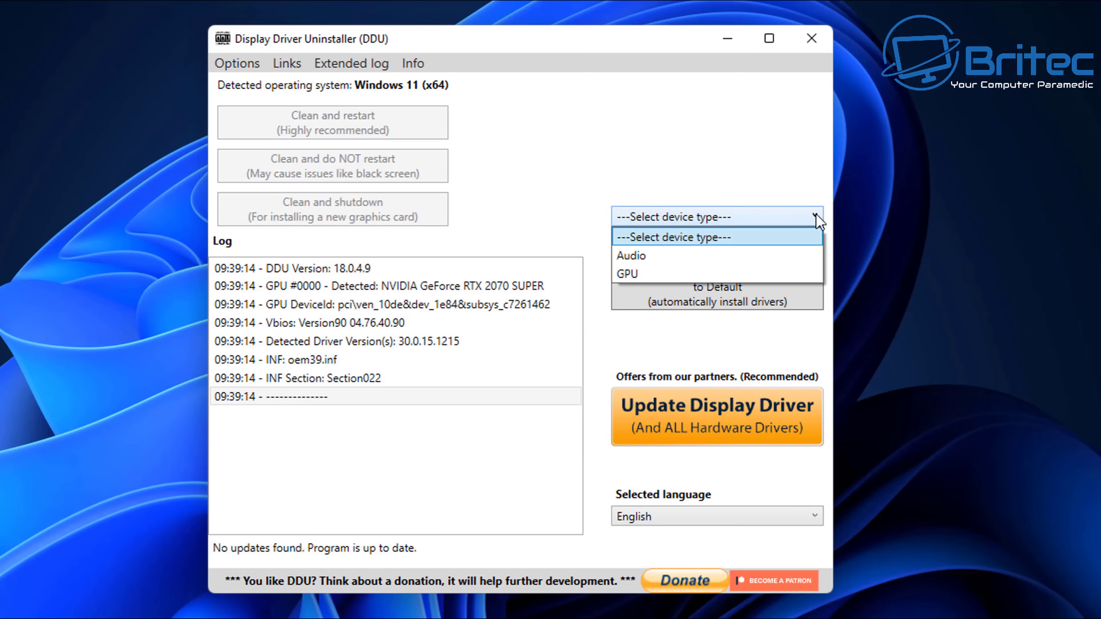
{"action": "left_click", "coordinate": [737, 274]}
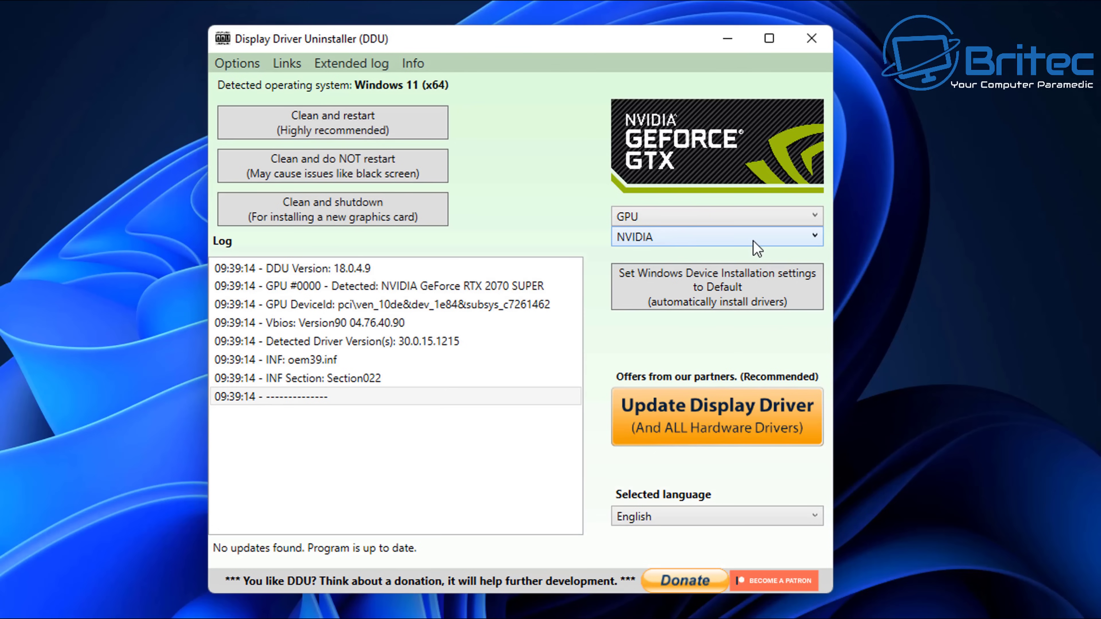
{"action": "left_click", "coordinate": [756, 248]}
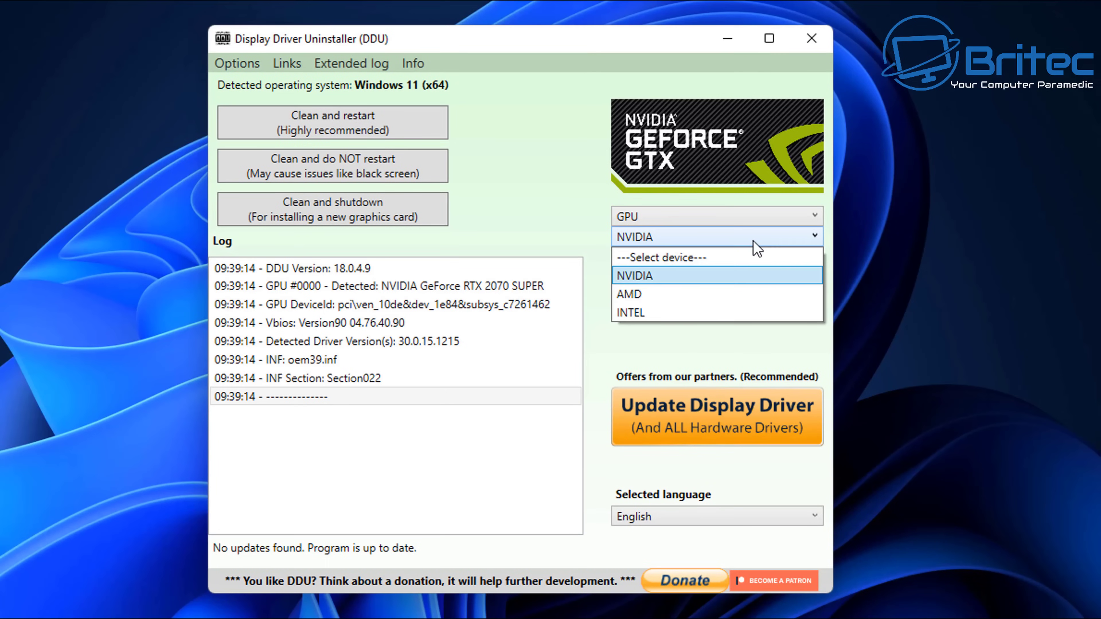
{"action": "left_click", "coordinate": [665, 280]}
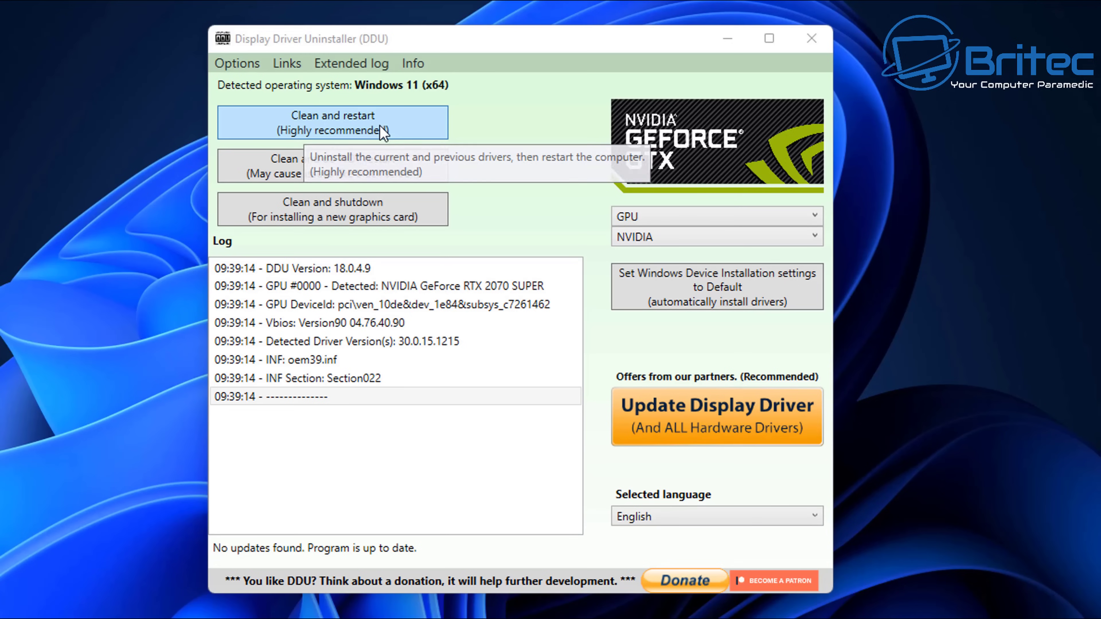
{"action": "left_click", "coordinate": [409, 128]}
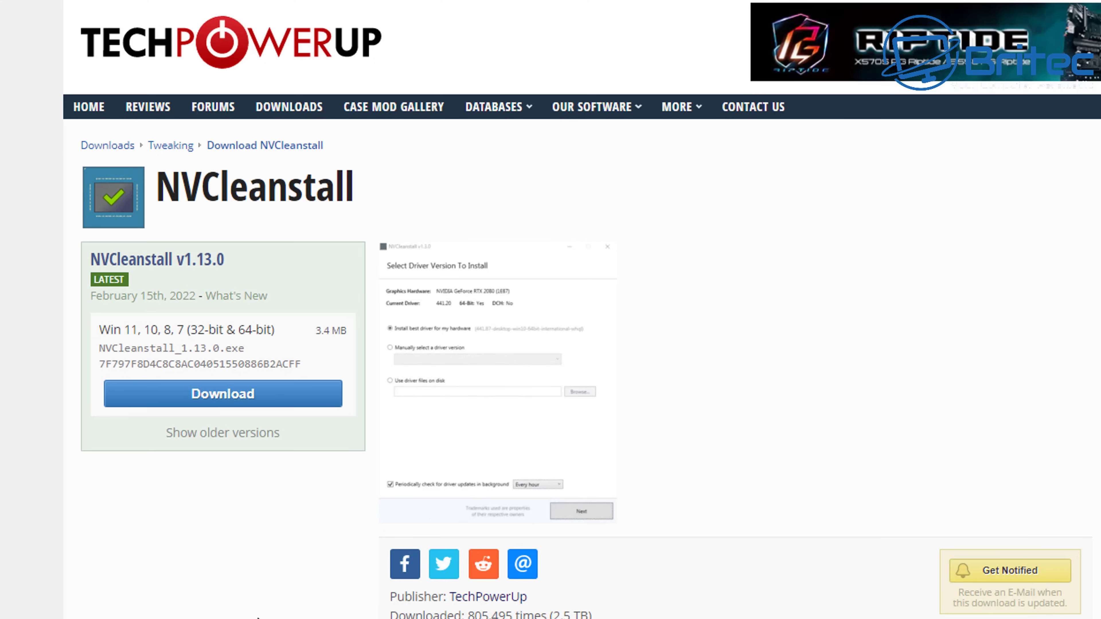
Step: Download NVCleanstall v1.13.0 from the TechPowerUp UK server
{"action": "left_click", "coordinate": [211, 403]}
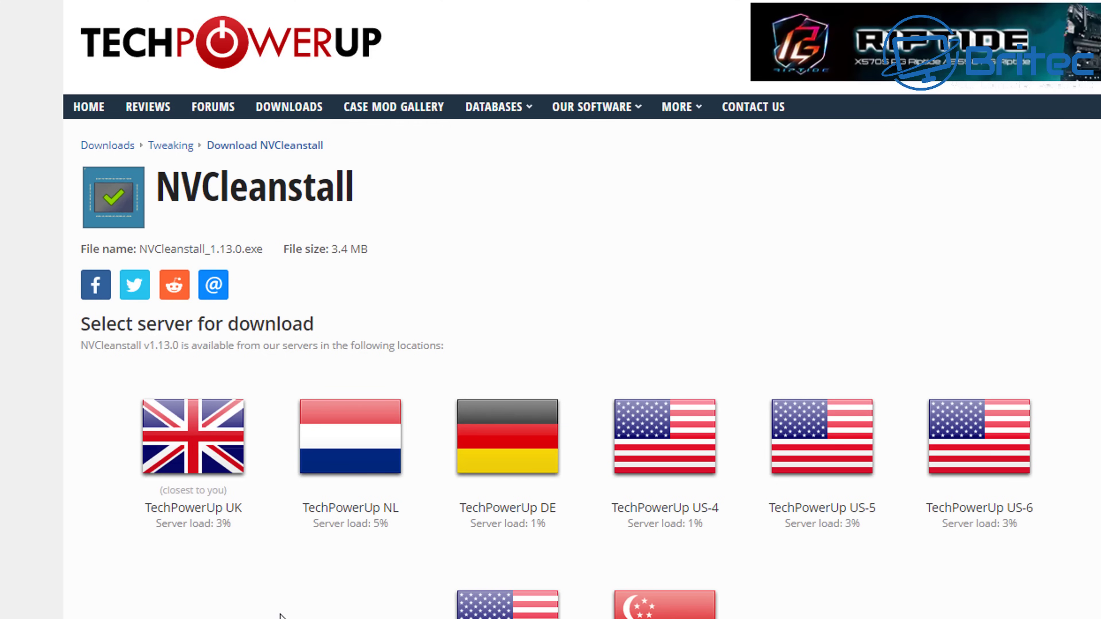
{"action": "left_click", "coordinate": [208, 449]}
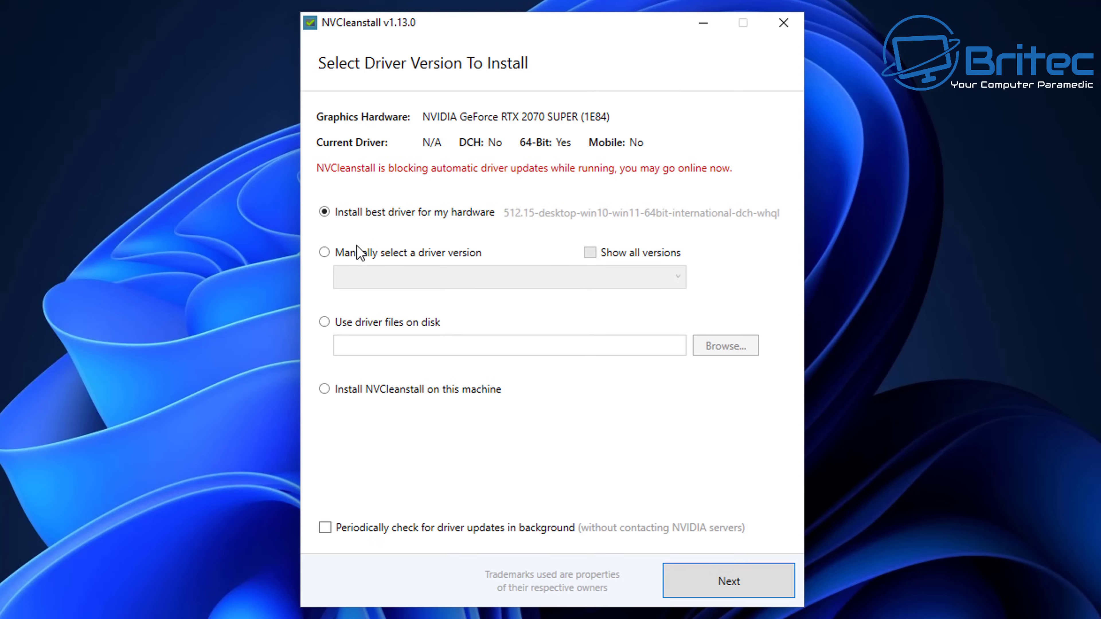
Step: Switch to manual driver selection with all versions shown, and examine the list of available driver versions
{"action": "left_click", "coordinate": [324, 255]}
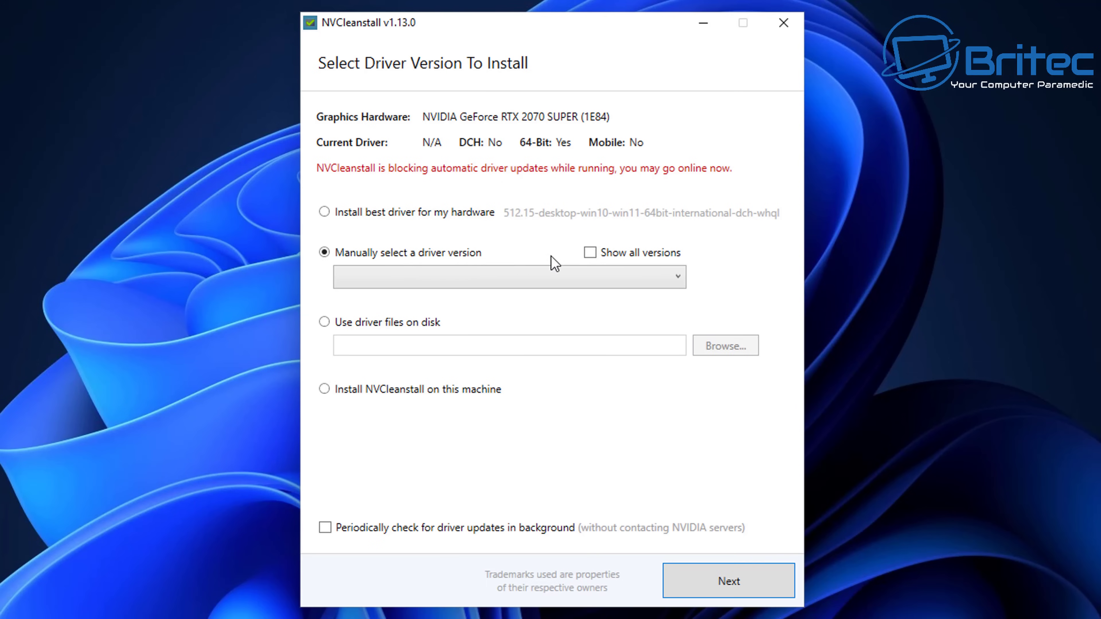
{"action": "left_click", "coordinate": [597, 255]}
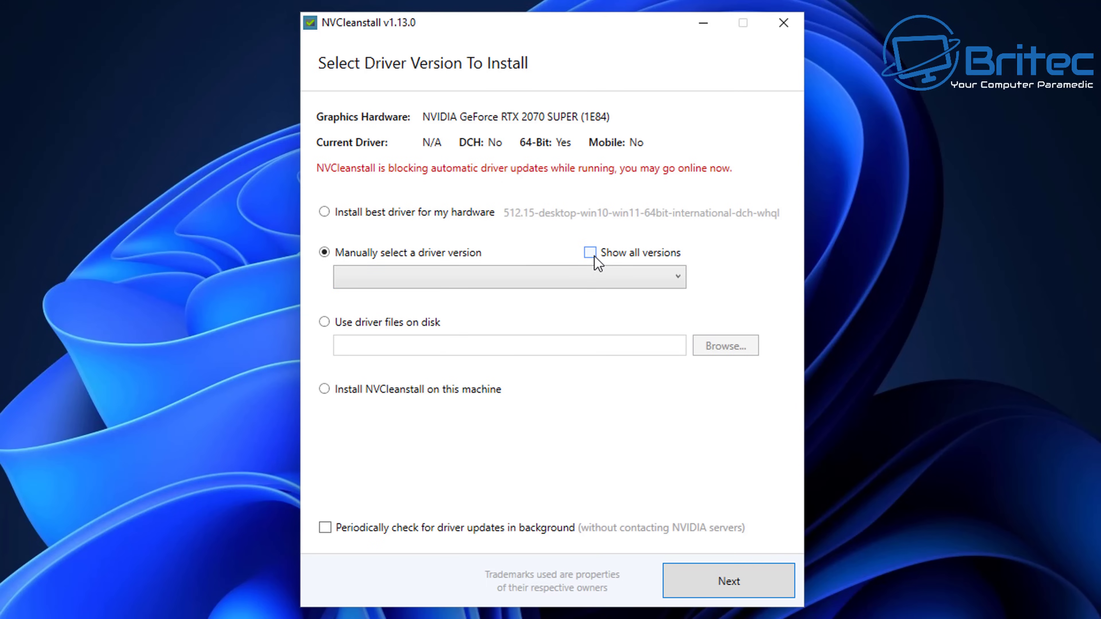
{"action": "left_click", "coordinate": [677, 287]}
{"action": "scroll", "coordinate": [632, 364], "scroll_direction": "down", "scroll_amount": 1}
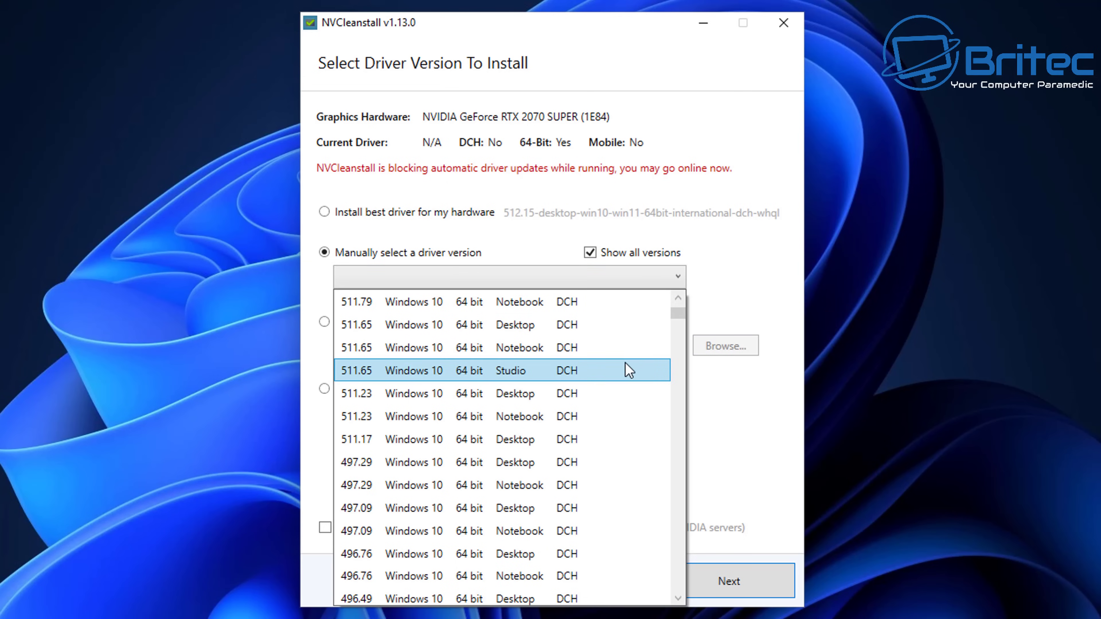
{"action": "scroll", "coordinate": [636, 368], "scroll_direction": "down", "scroll_amount": 2}
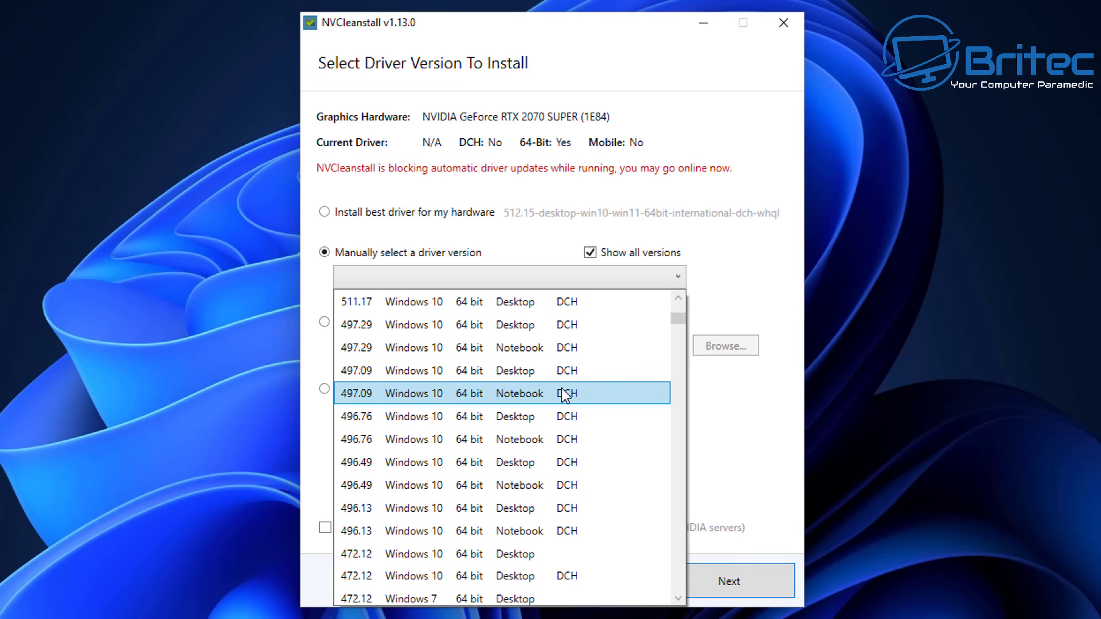
{"action": "left_click_drag", "start_coordinate": [676, 318], "coordinate": [677, 337]}
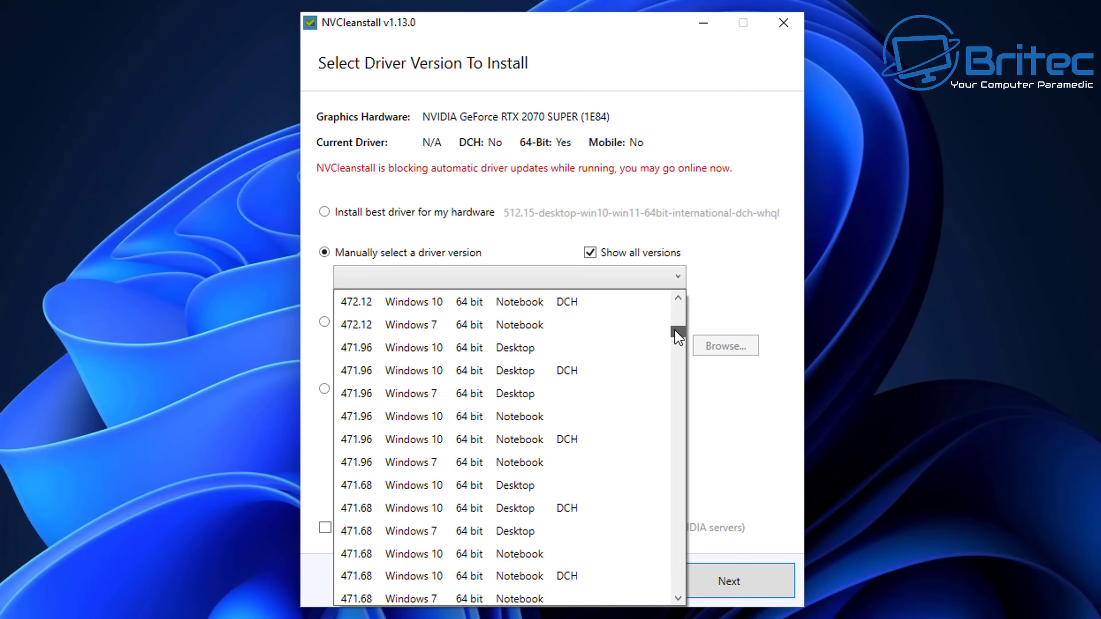
{"action": "scroll", "coordinate": [480, 373], "scroll_direction": "up", "scroll_amount": 7}
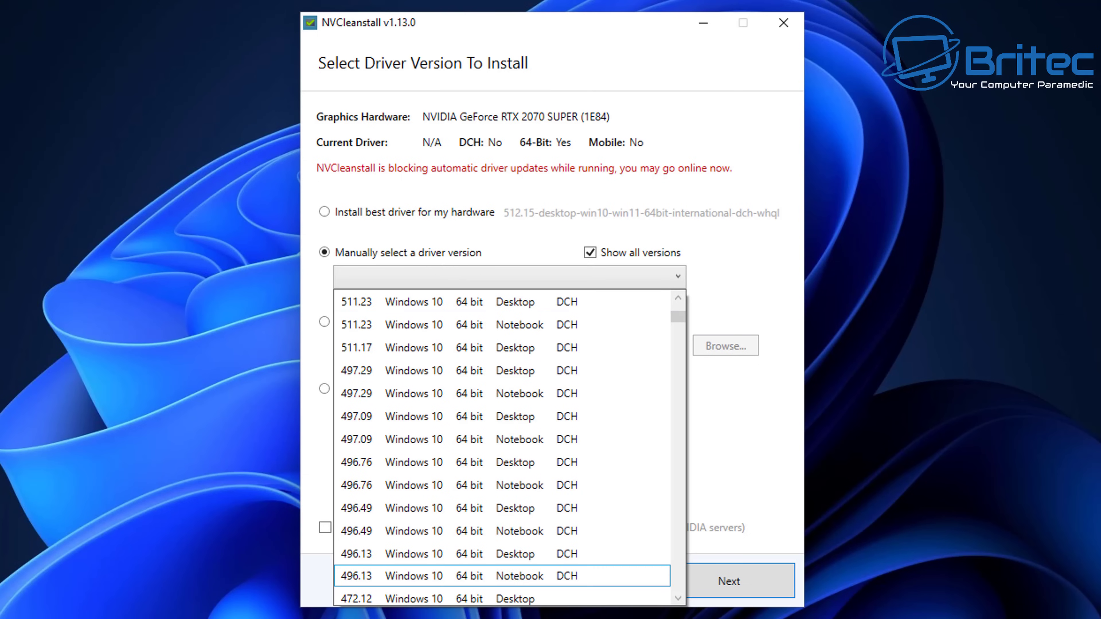
{"action": "left_click", "coordinate": [502, 576]}
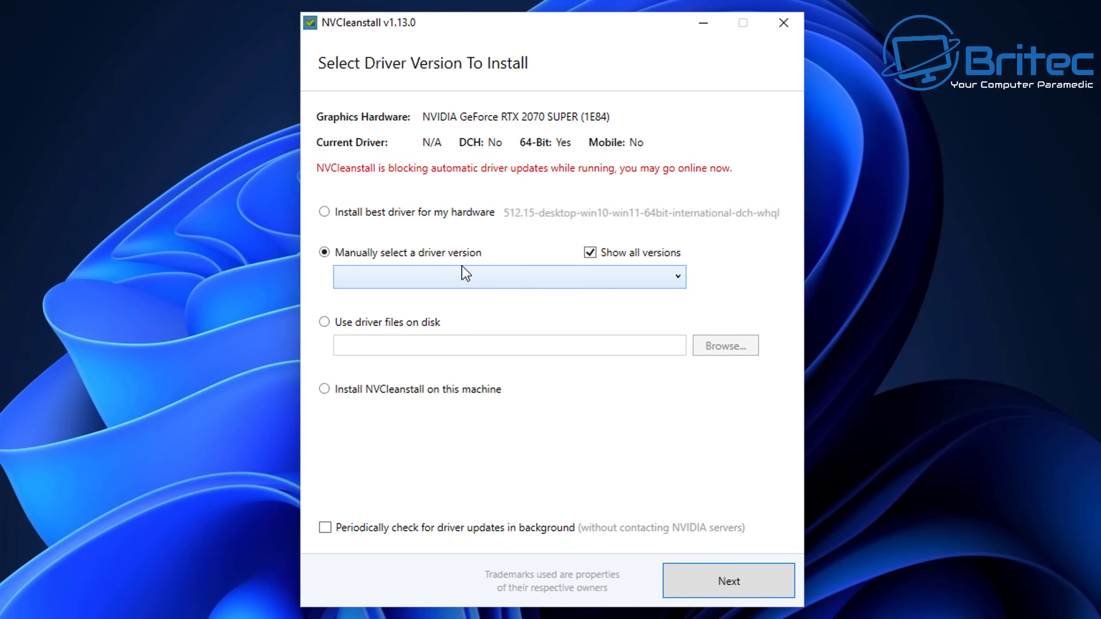
{"action": "left_click", "coordinate": [671, 278]}
{"action": "scroll", "coordinate": [553, 459], "scroll_direction": "down", "scroll_amount": 1}
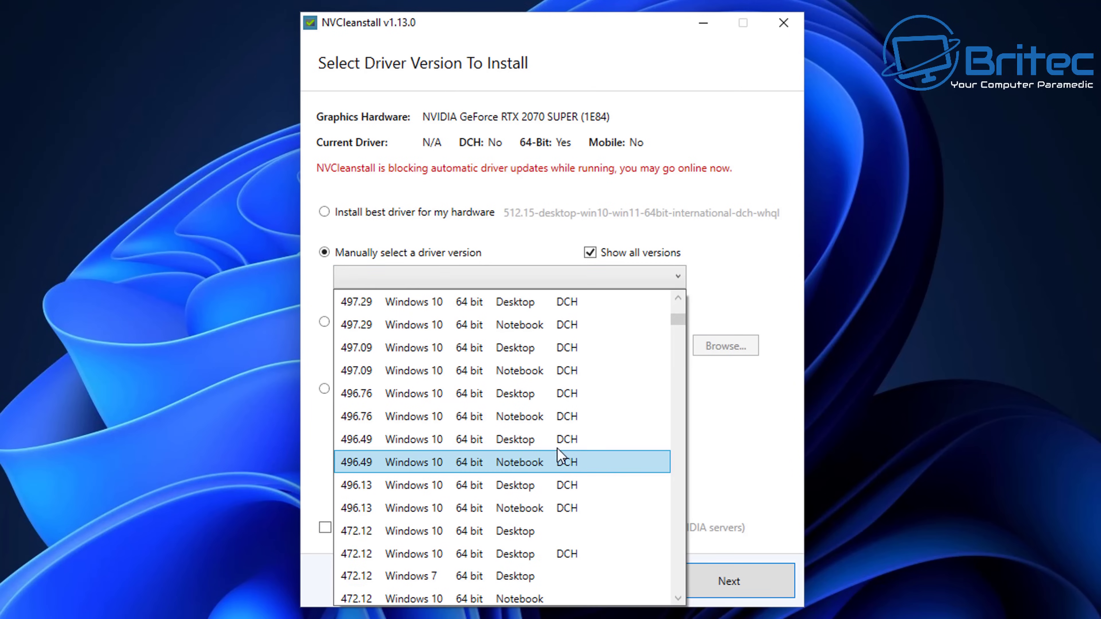
{"action": "left_click", "coordinate": [752, 274]}
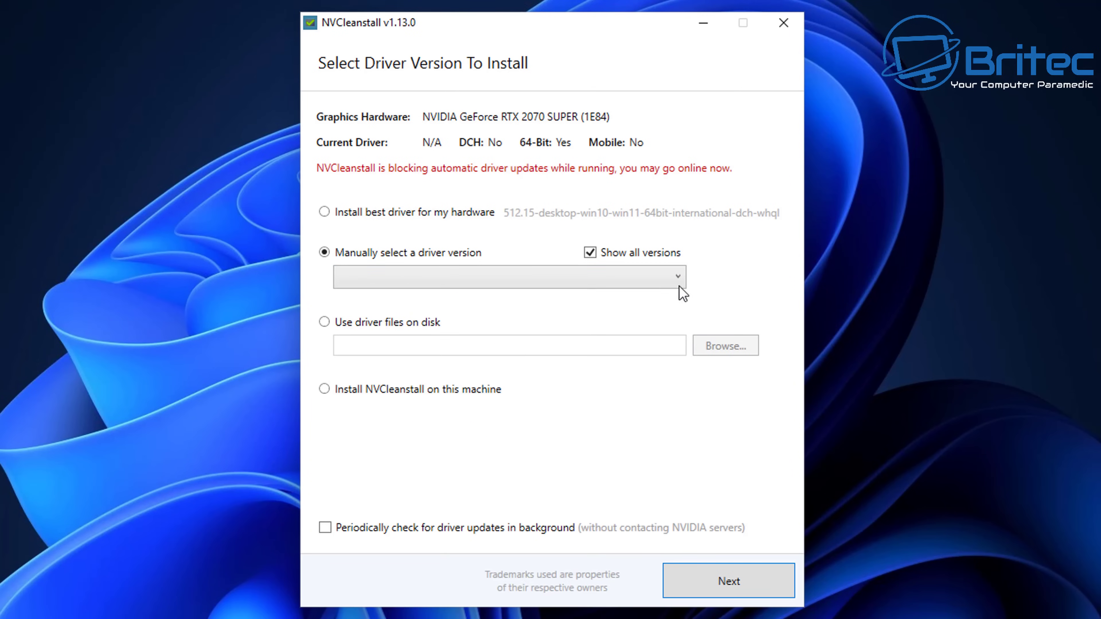
Step: Use the driver file 512.15-desktop-win10-win11-64bit-international-dch-whql.exe from the Original folder as the source, and proceed to component selection
{"action": "left_click", "coordinate": [322, 324]}
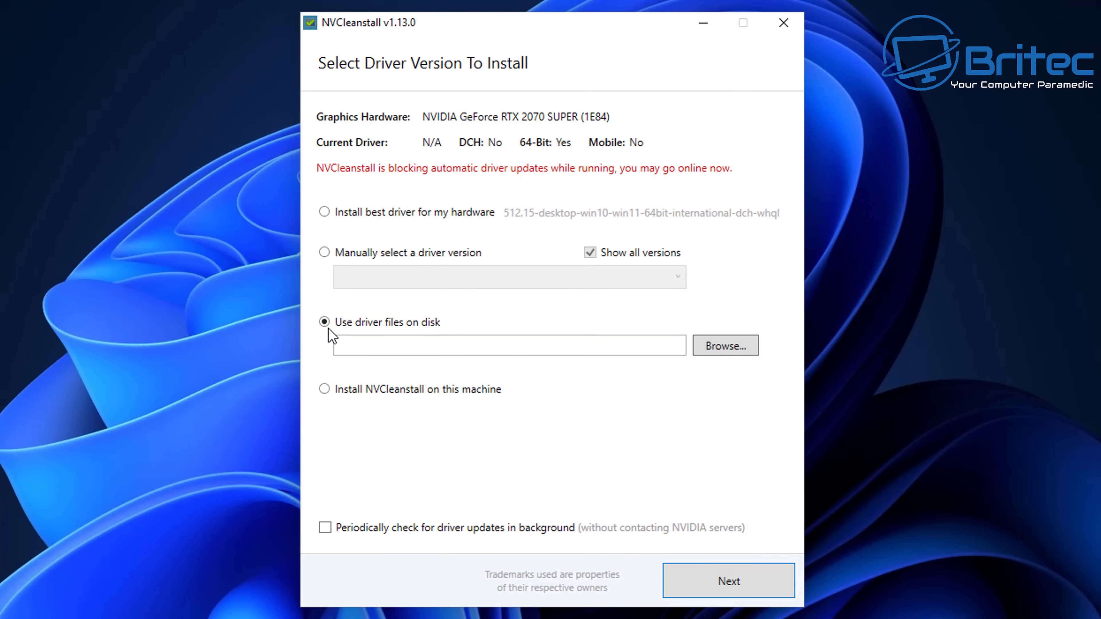
{"action": "left_click", "coordinate": [725, 347]}
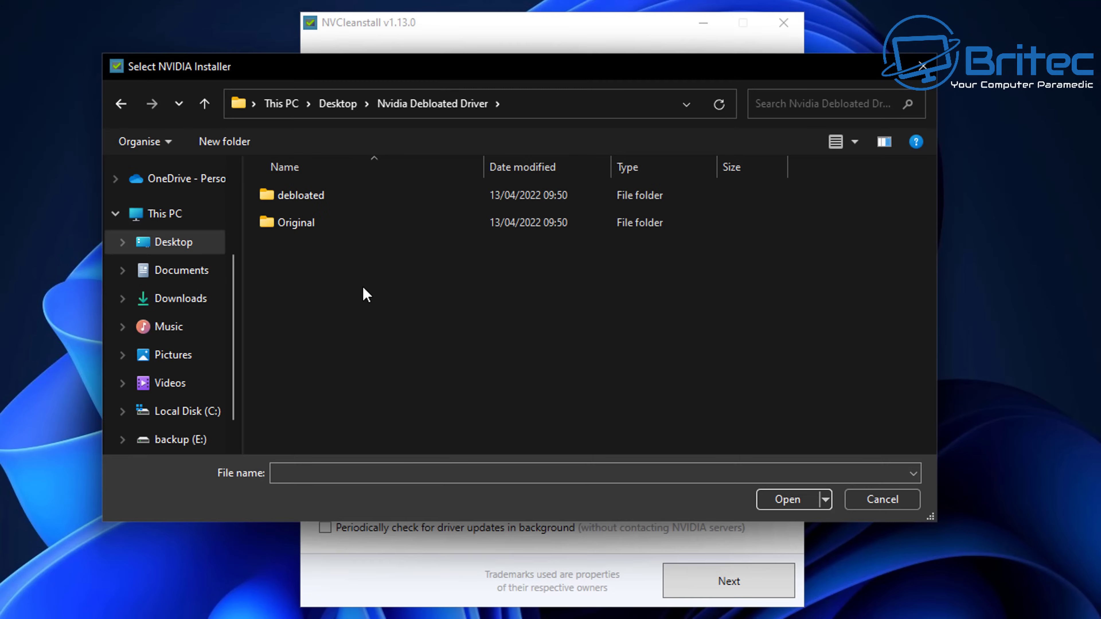
{"action": "double_click", "coordinate": [295, 233]}
{"action": "left_click", "coordinate": [353, 208]}
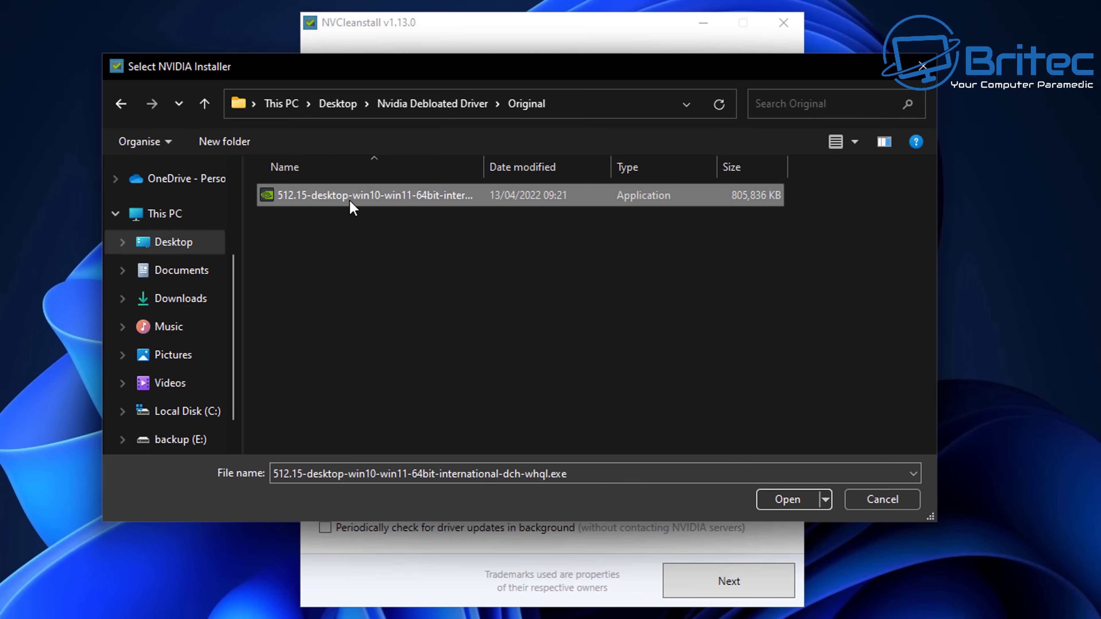
{"action": "left_click", "coordinate": [785, 500]}
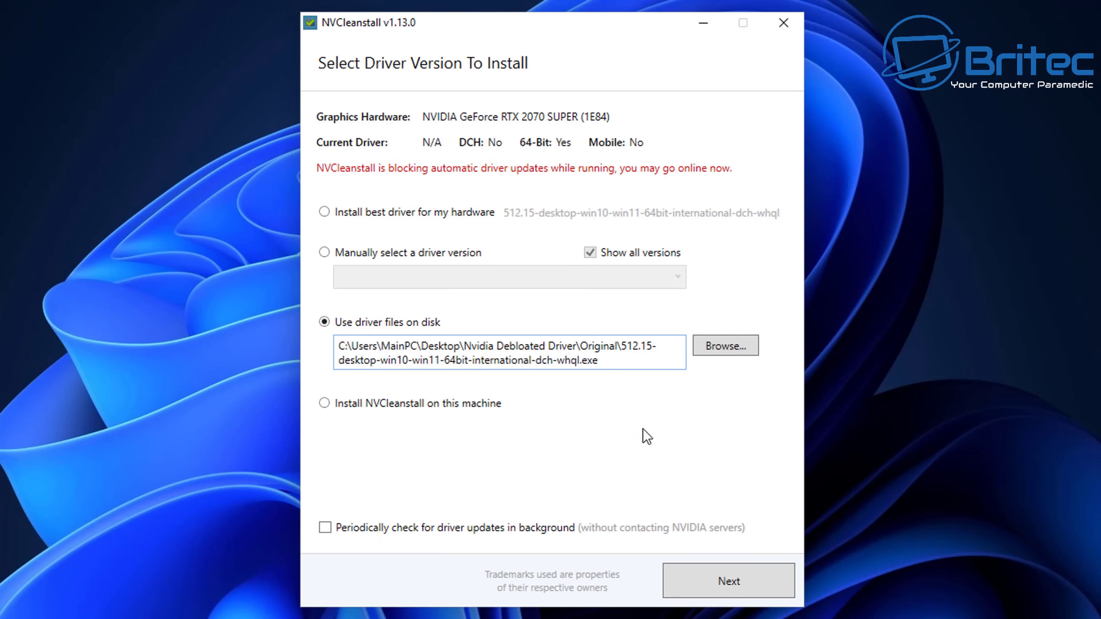
{"action": "left_click", "coordinate": [736, 584]}
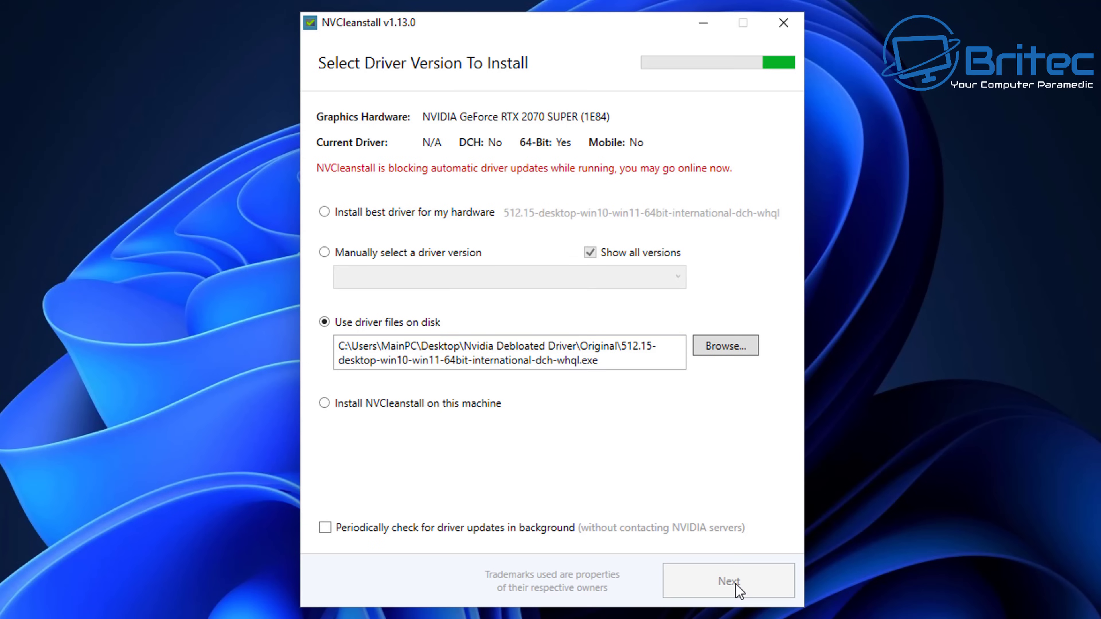
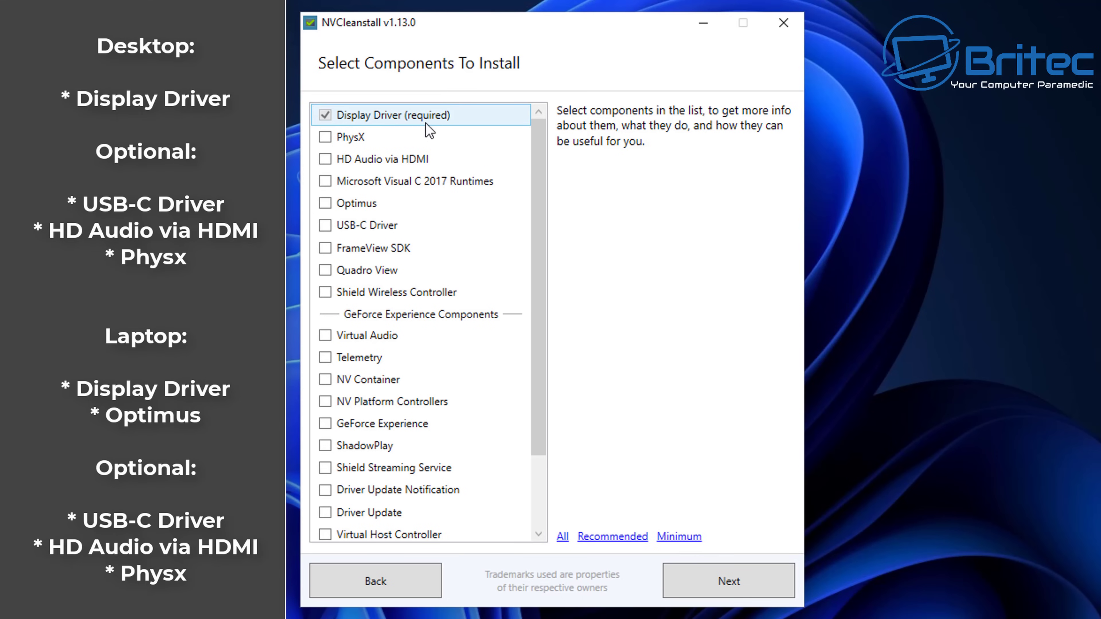
Step: Apply the recommended component selection, and try the Microsoft Visual C 2017 Runtimes, Optimus and USB-C Driver options on and off
{"action": "left_click", "coordinate": [616, 541]}
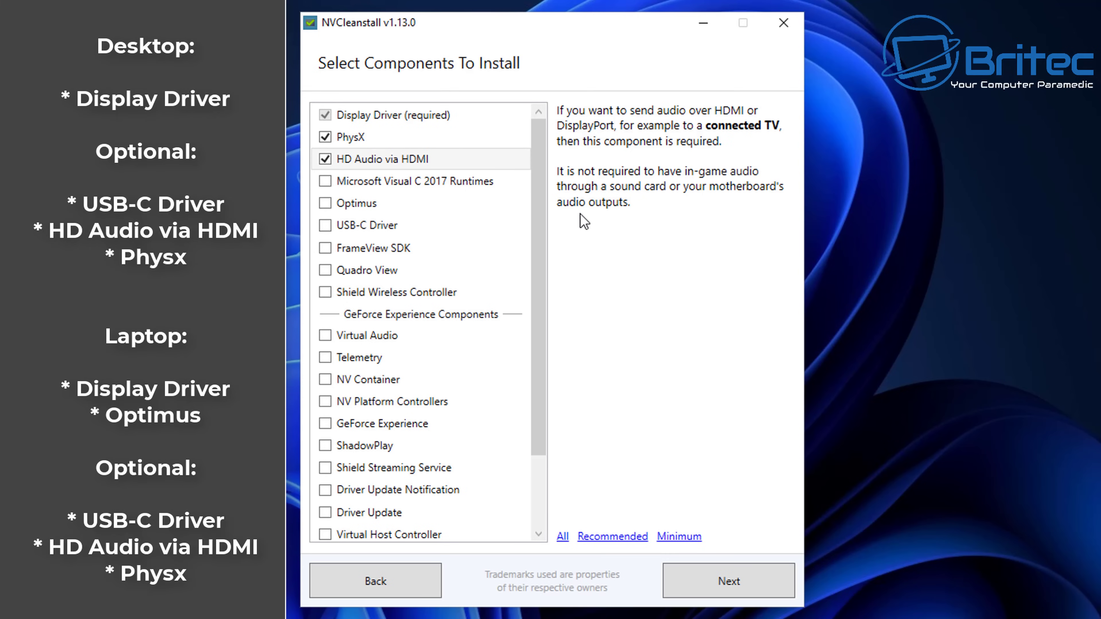
{"action": "left_click", "coordinate": [378, 181]}
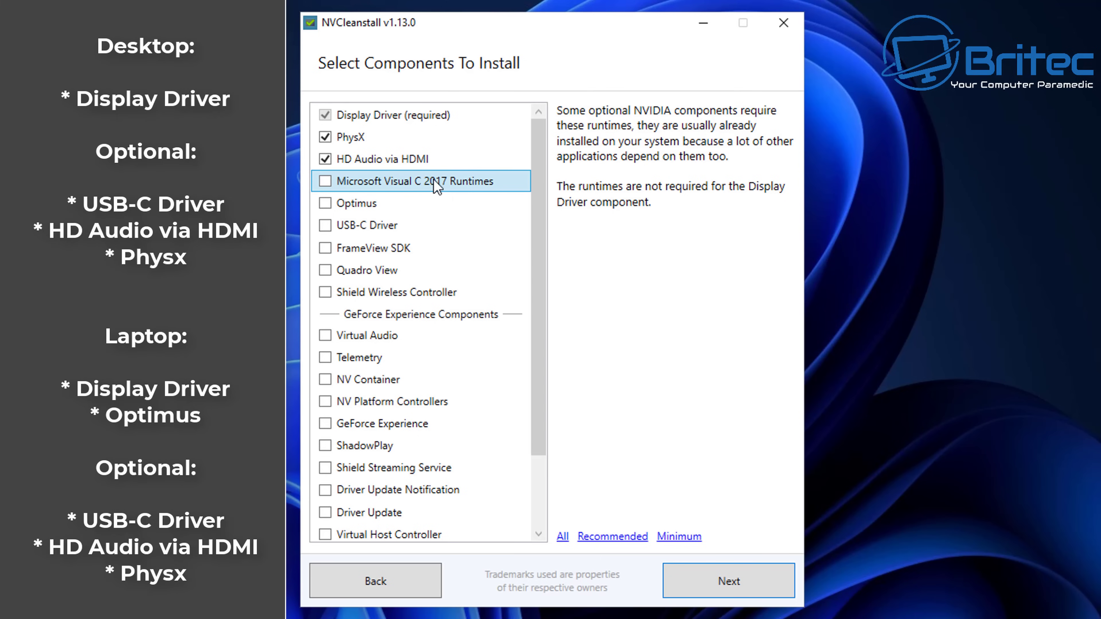
{"action": "left_click", "coordinate": [325, 181]}
{"action": "left_click", "coordinate": [326, 182]}
{"action": "left_click", "coordinate": [326, 205]}
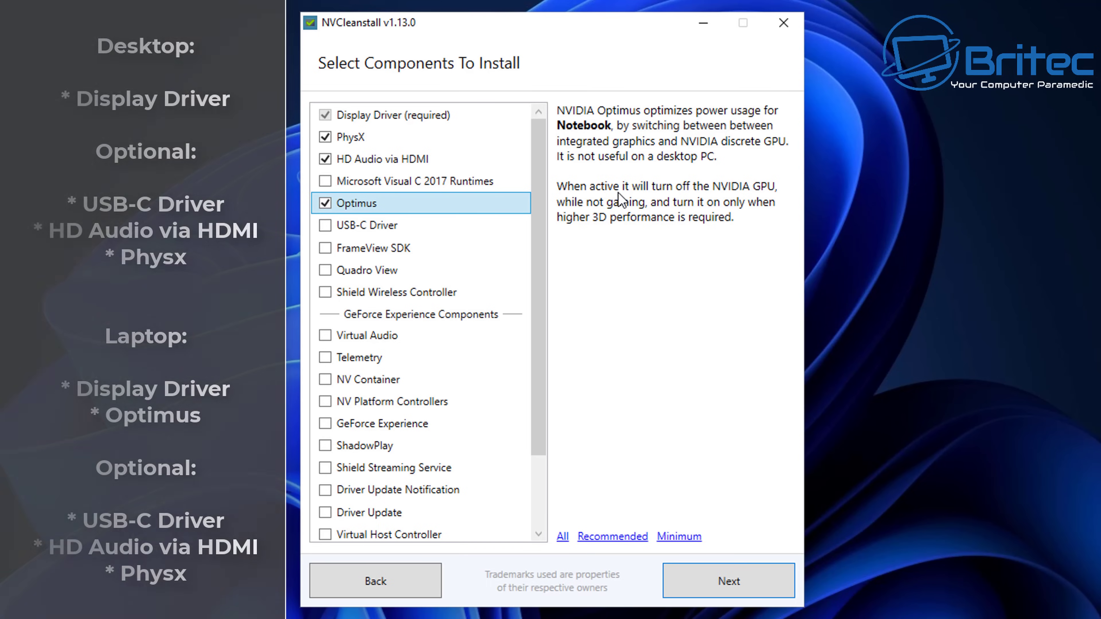
{"action": "left_click", "coordinate": [325, 226]}
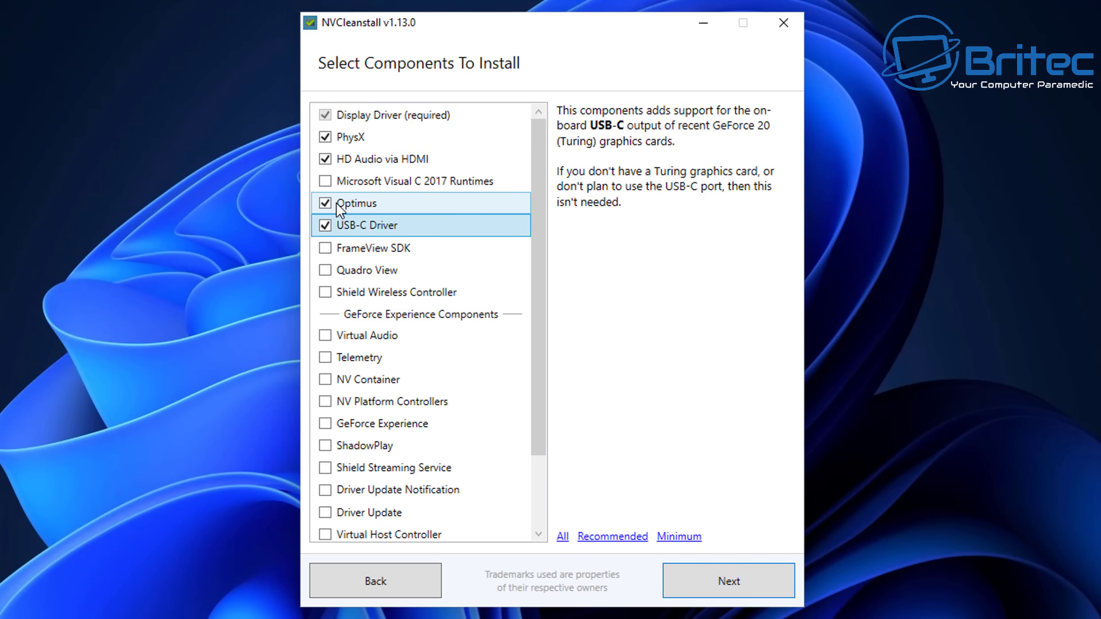
{"action": "left_click", "coordinate": [334, 228]}
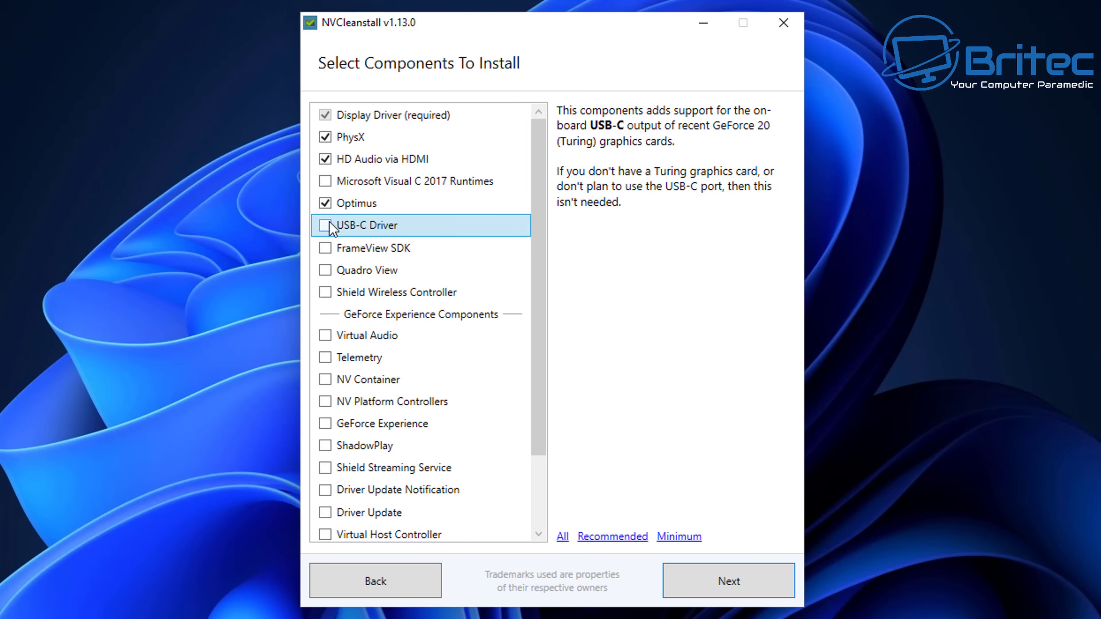
{"action": "left_click", "coordinate": [328, 203]}
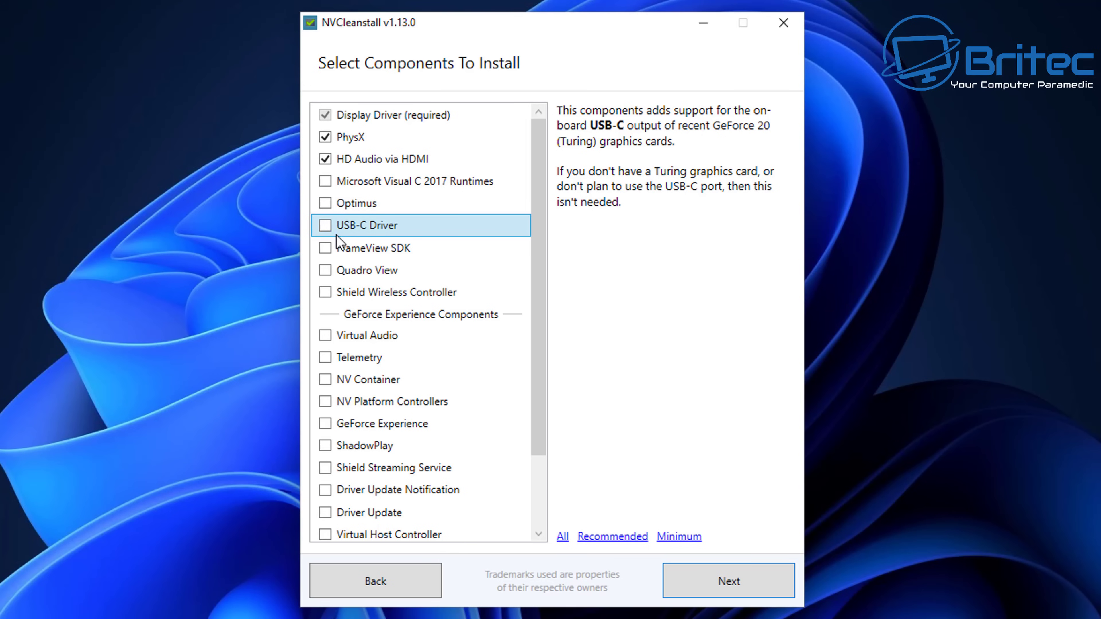
Step: Reduce the components to the minimum set with only the Display Driver, and proceed to the installation tweaks
{"action": "left_click", "coordinate": [678, 539]}
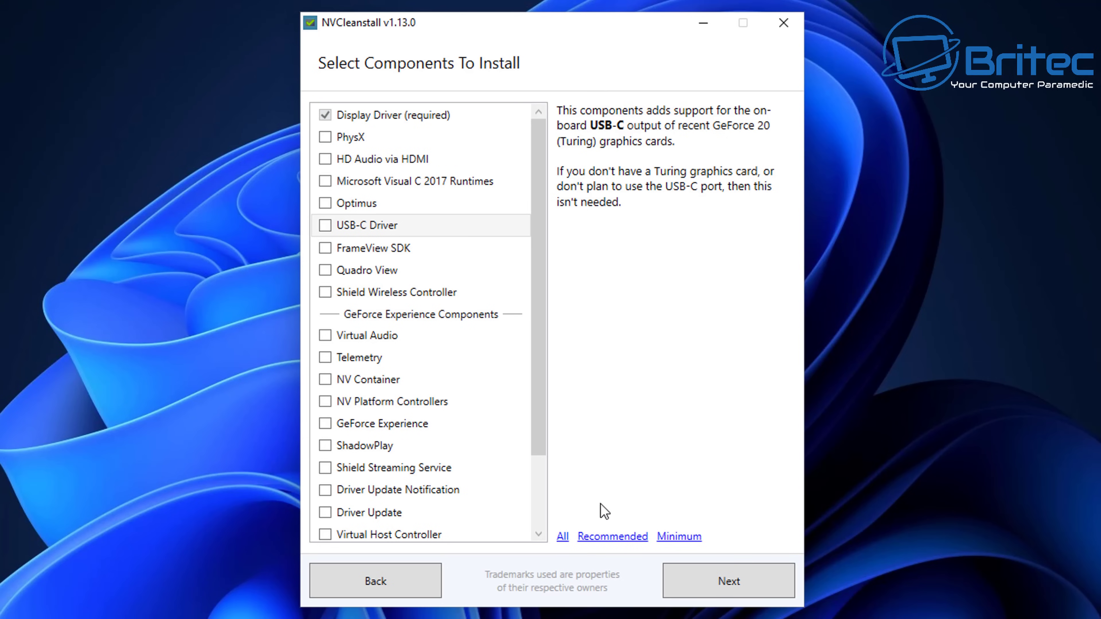
{"action": "left_click", "coordinate": [326, 141]}
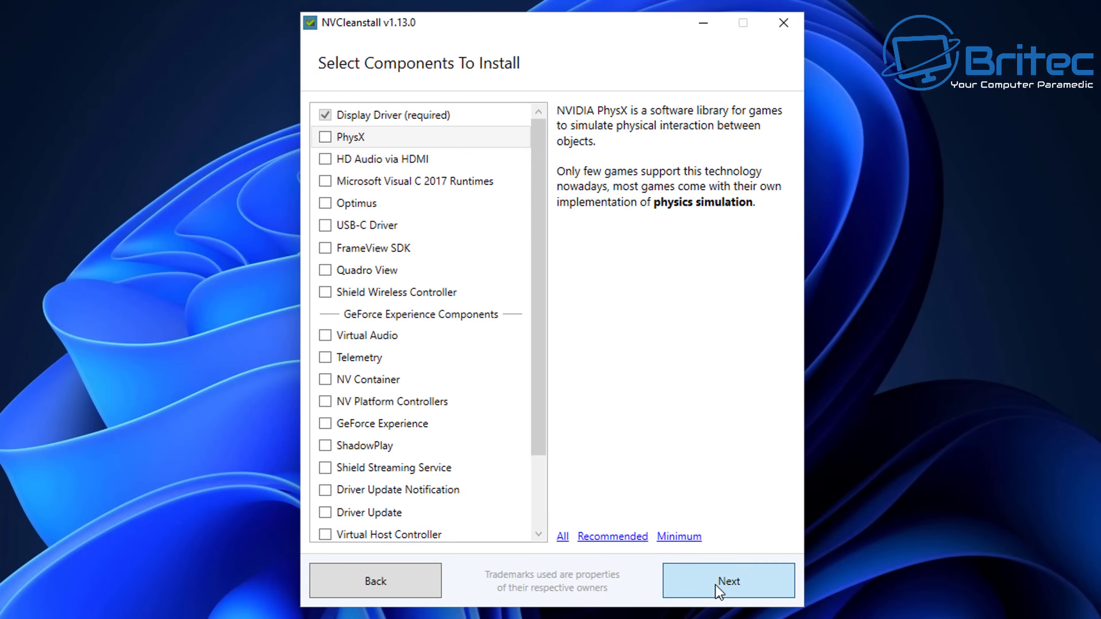
{"action": "left_click", "coordinate": [718, 583]}
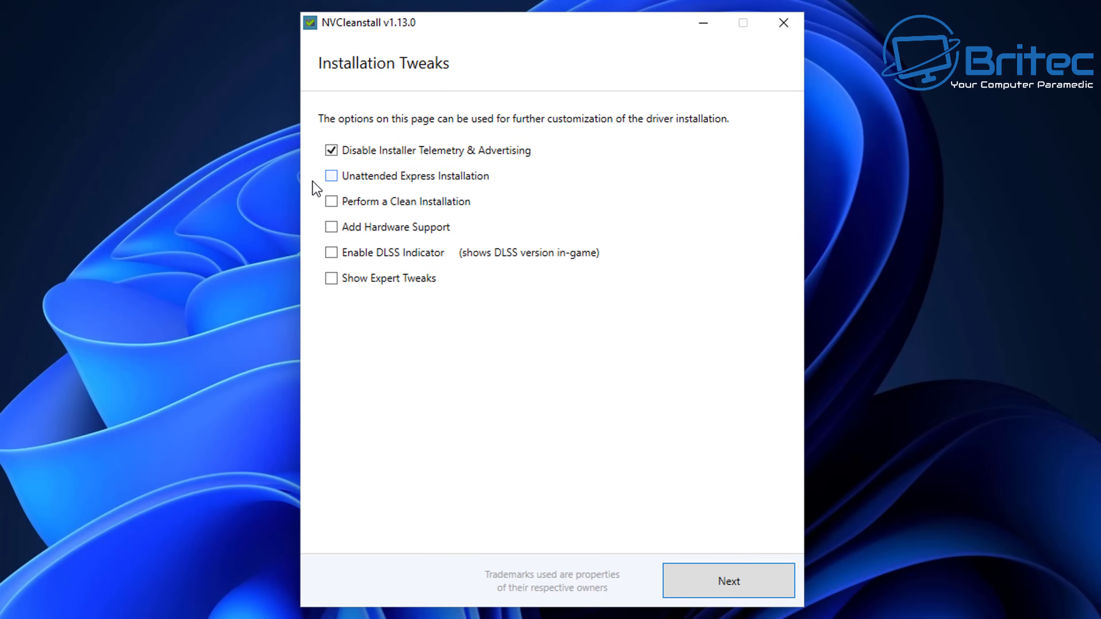
Step: Enable Unattended Express Installation, the DLSS indicator, and the expert tweaks that disable driver telemetry, the NVIDIA HD Audio device sleep timer and HDCP
{"action": "left_click", "coordinate": [337, 179]}
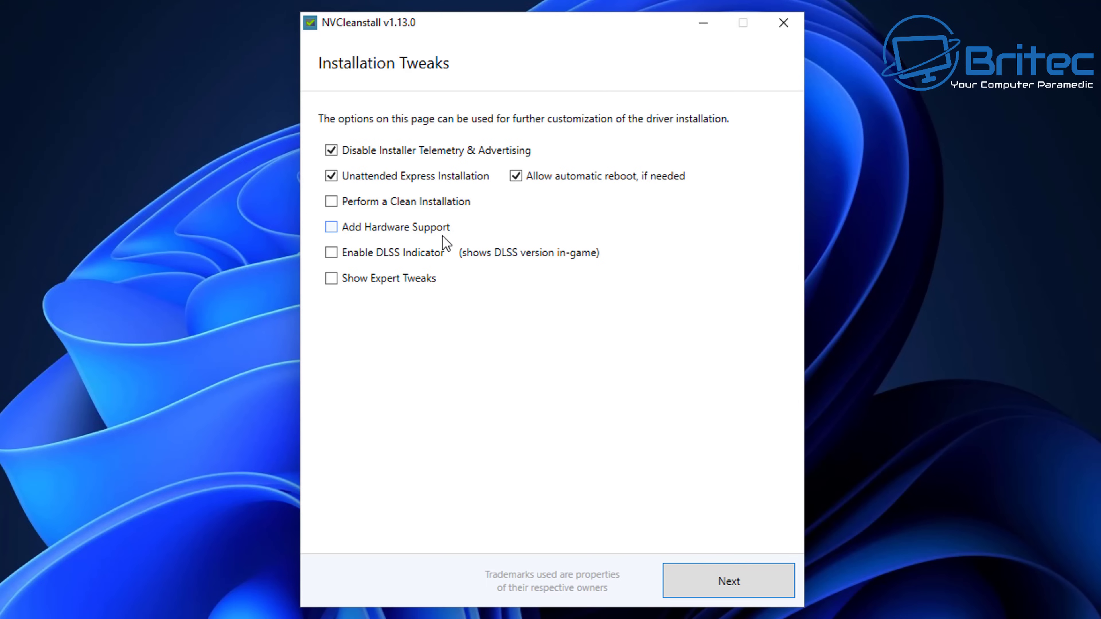
{"action": "left_click", "coordinate": [332, 253]}
{"action": "left_click", "coordinate": [331, 279]}
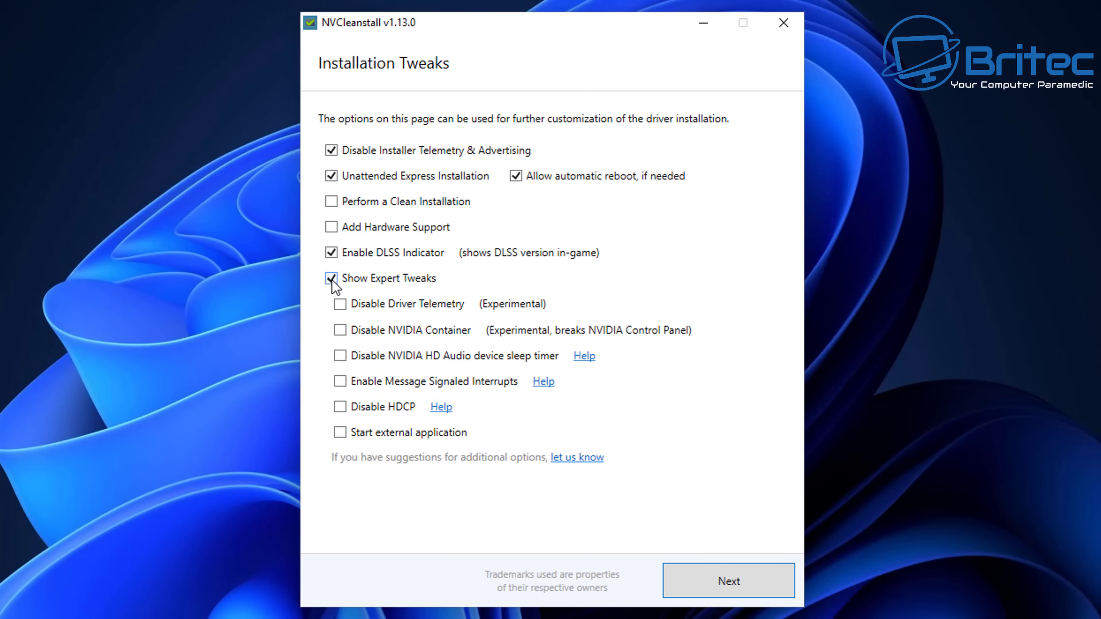
{"action": "left_click", "coordinate": [340, 305]}
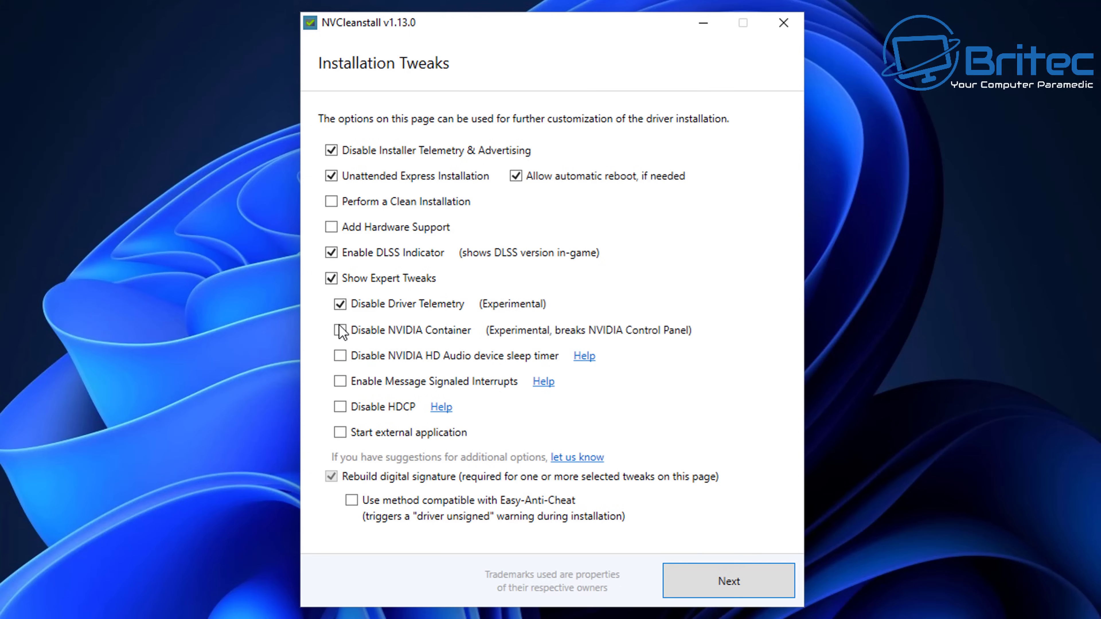
{"action": "left_click", "coordinate": [341, 356]}
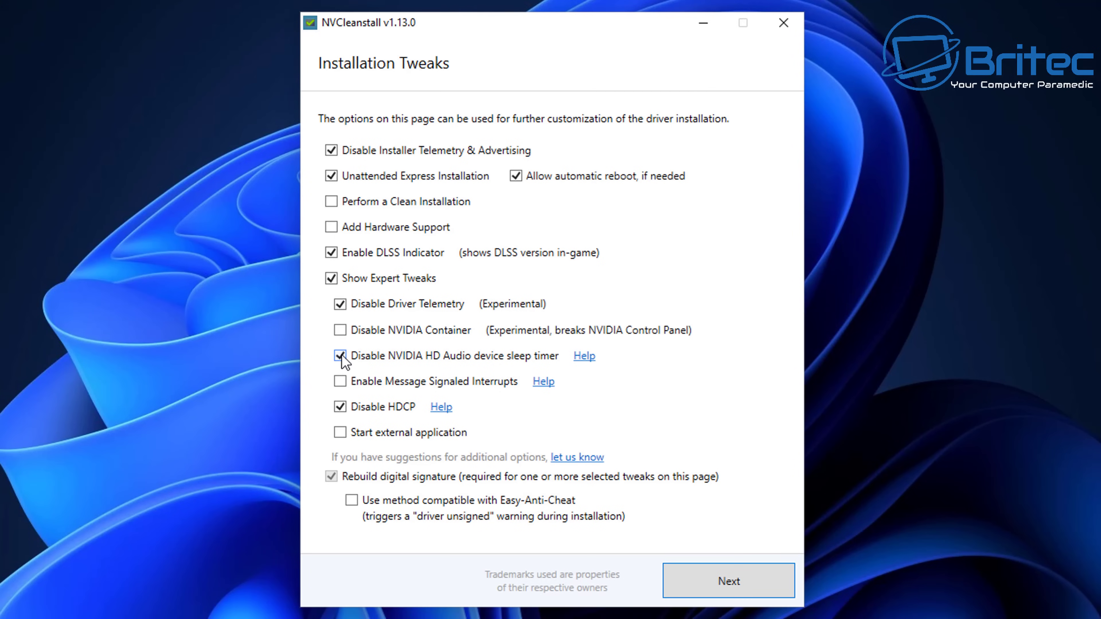
Step: Enable Message Signaled Interrupts, keeping the Default interrupt policy and setting the interrupt priority to High
{"action": "left_click", "coordinate": [341, 382]}
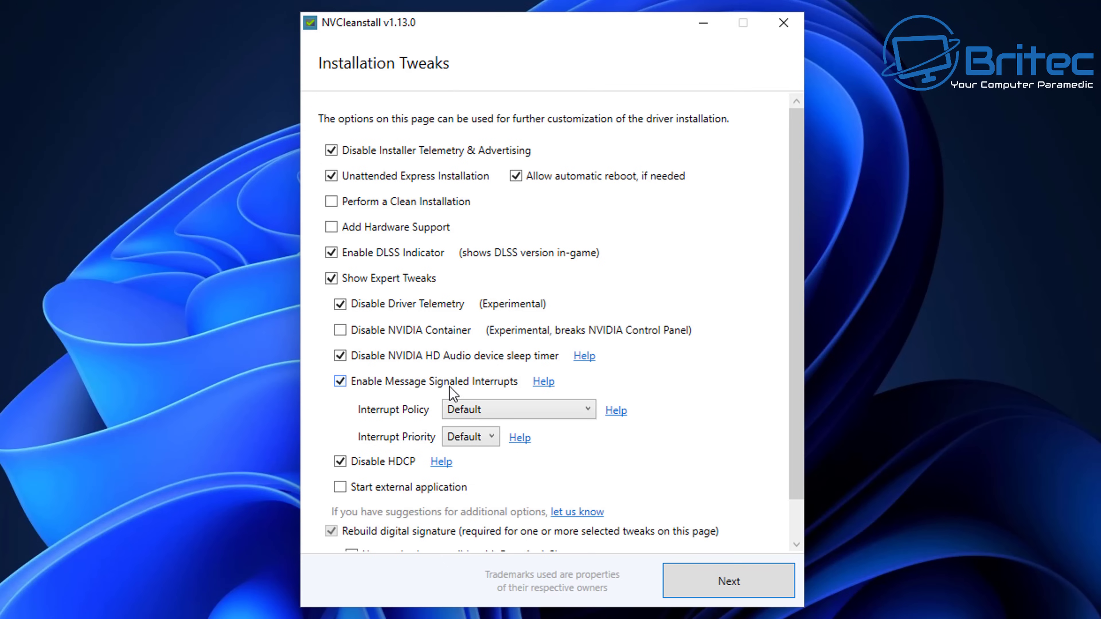
{"action": "left_click", "coordinate": [564, 415]}
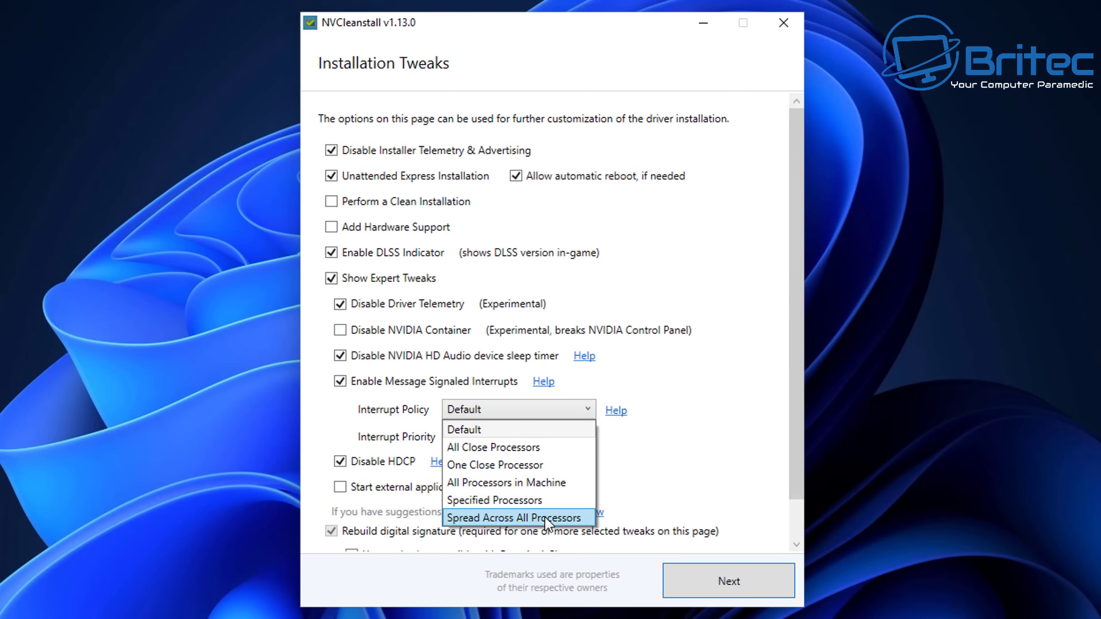
{"action": "left_click", "coordinate": [541, 438]}
{"action": "left_click", "coordinate": [476, 438]}
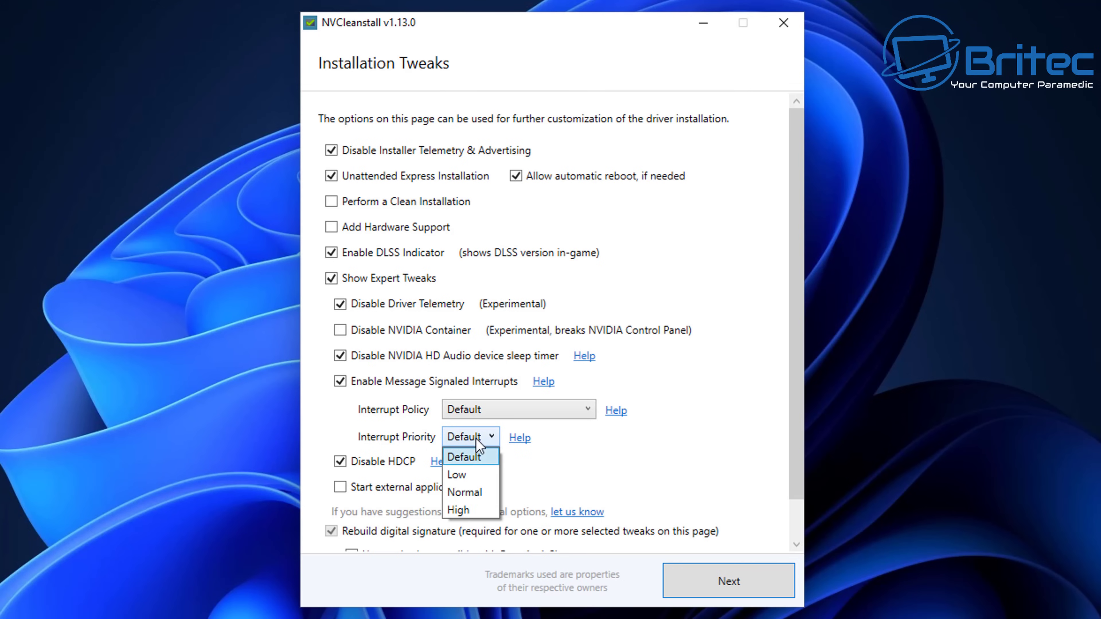
{"action": "left_click", "coordinate": [465, 510]}
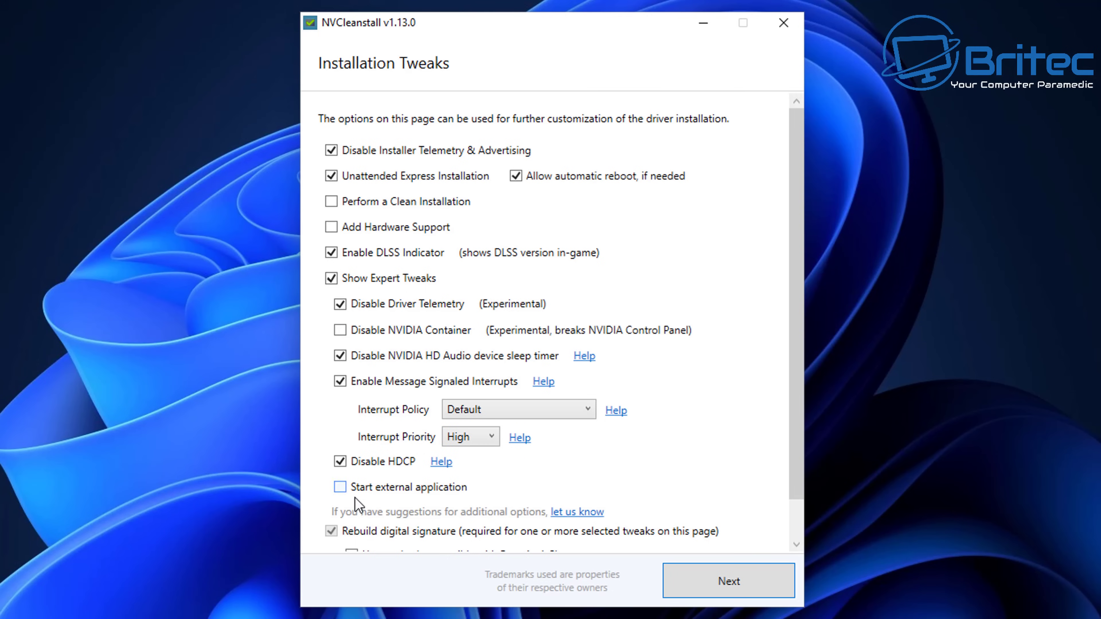
Step: Choose the Easy-Anti-Cheat compatible method for rebuilding the digital signature, and prepare the customized installer
{"action": "scroll", "coordinate": [420, 510], "scroll_direction": "down", "scroll_amount": 1}
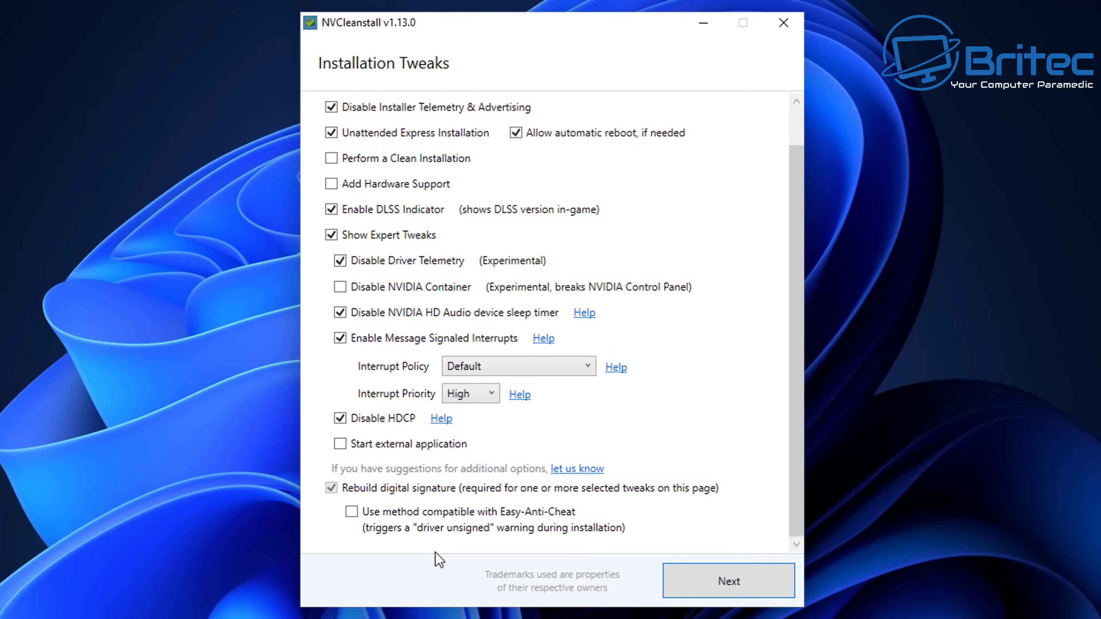
{"action": "left_click", "coordinate": [361, 519]}
{"action": "scroll", "coordinate": [394, 478], "scroll_direction": "up", "scroll_amount": 1}
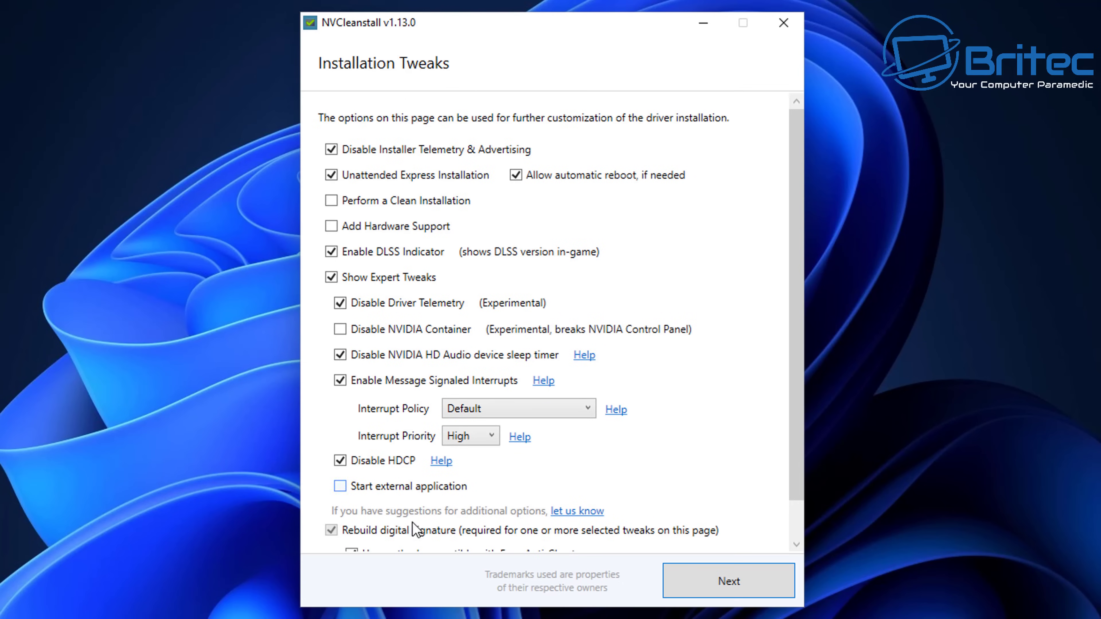
{"action": "left_click", "coordinate": [749, 580]}
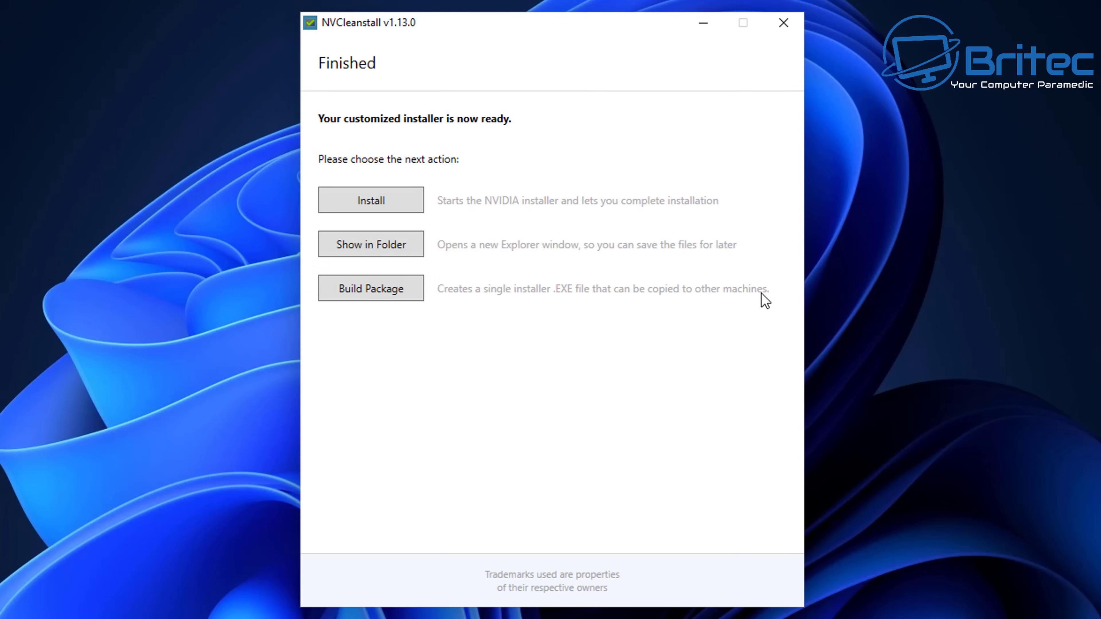
Step: Show the customized installer's files in their folder and move all of them into the debloated folder inside Nvidia Debloated Driver
{"action": "left_click", "coordinate": [379, 245]}
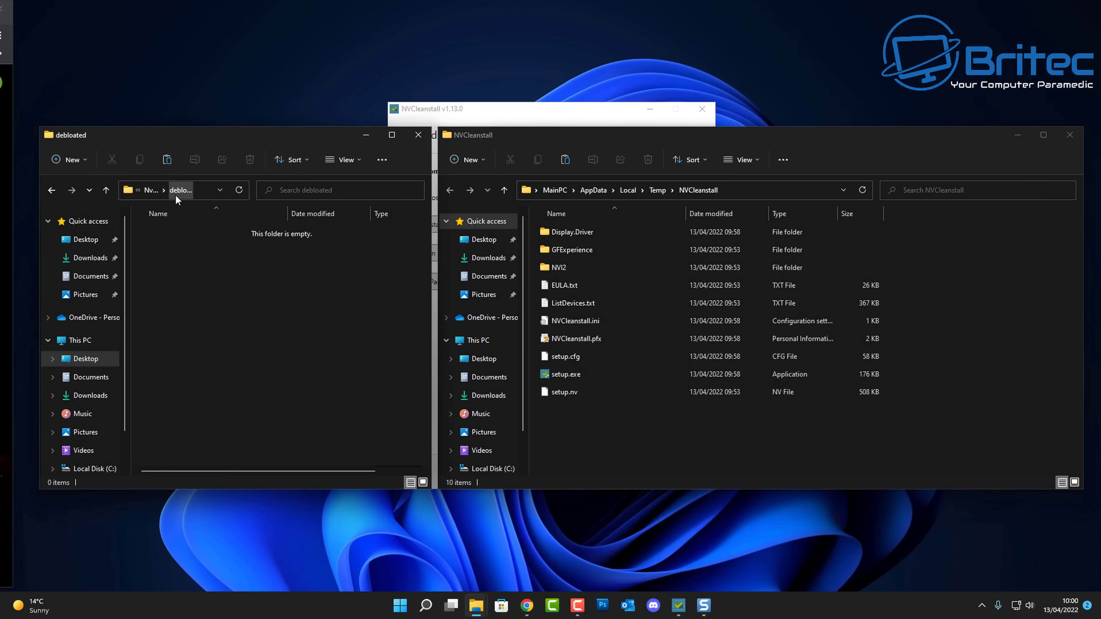
{"action": "left_click", "coordinate": [149, 190]}
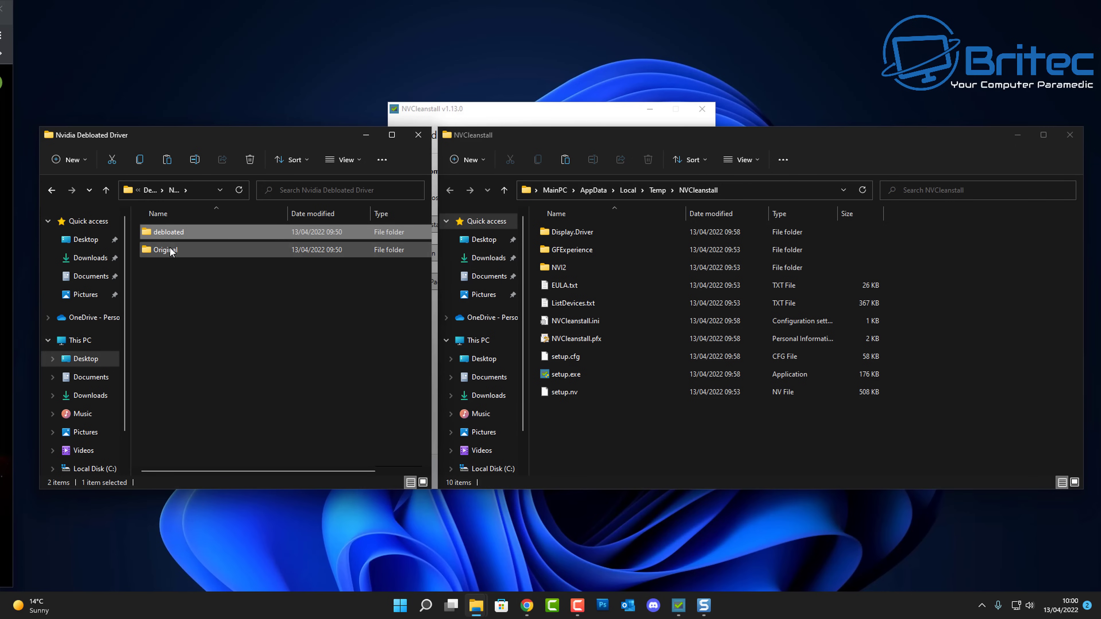
{"action": "double_click", "coordinate": [169, 250]}
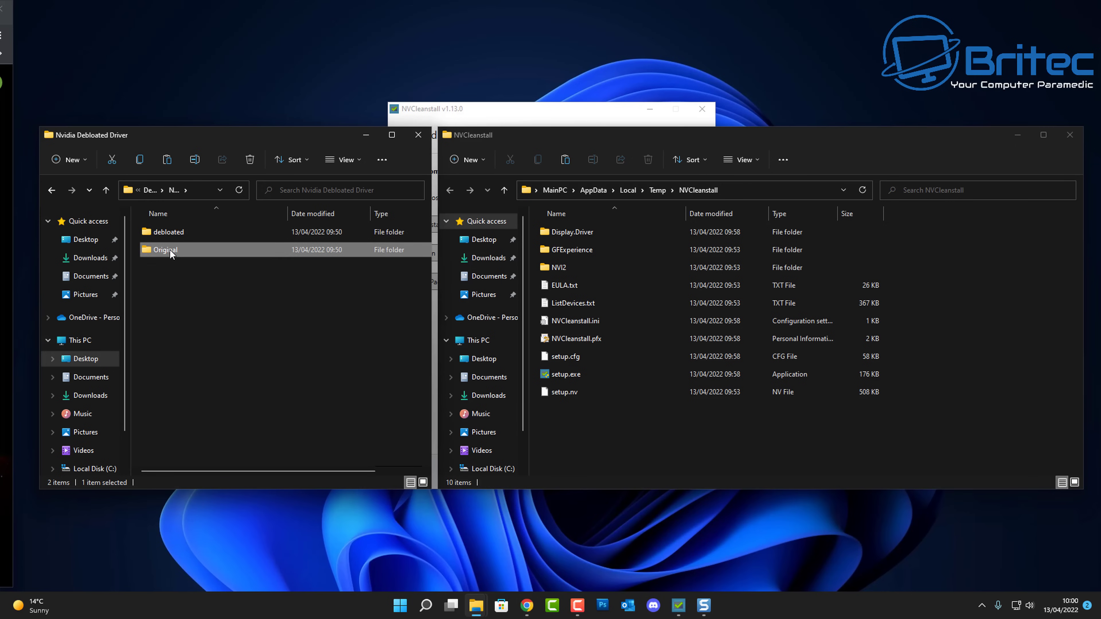
{"action": "left_click", "coordinate": [51, 192]}
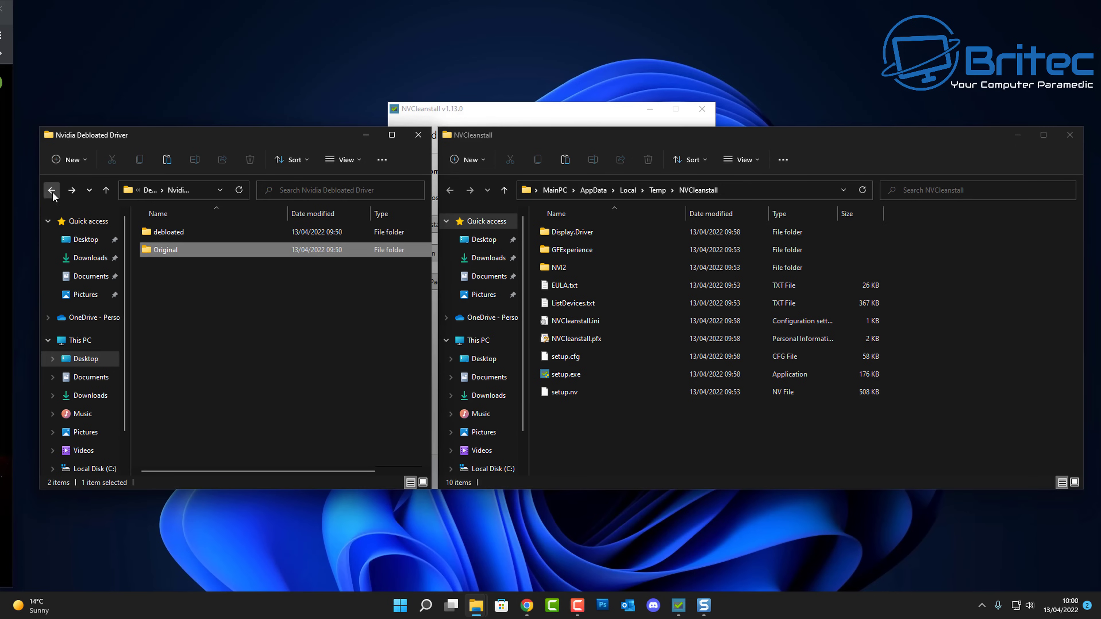
{"action": "double_click", "coordinate": [171, 233]}
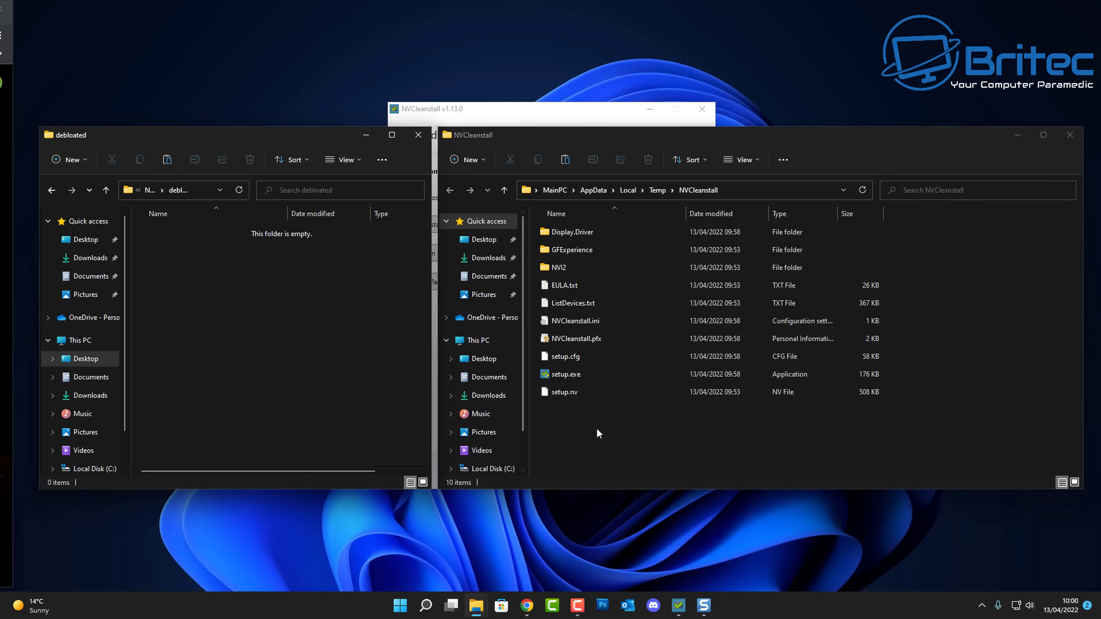
{"action": "left_click_drag", "start_coordinate": [598, 427], "coordinate": [544, 236]}
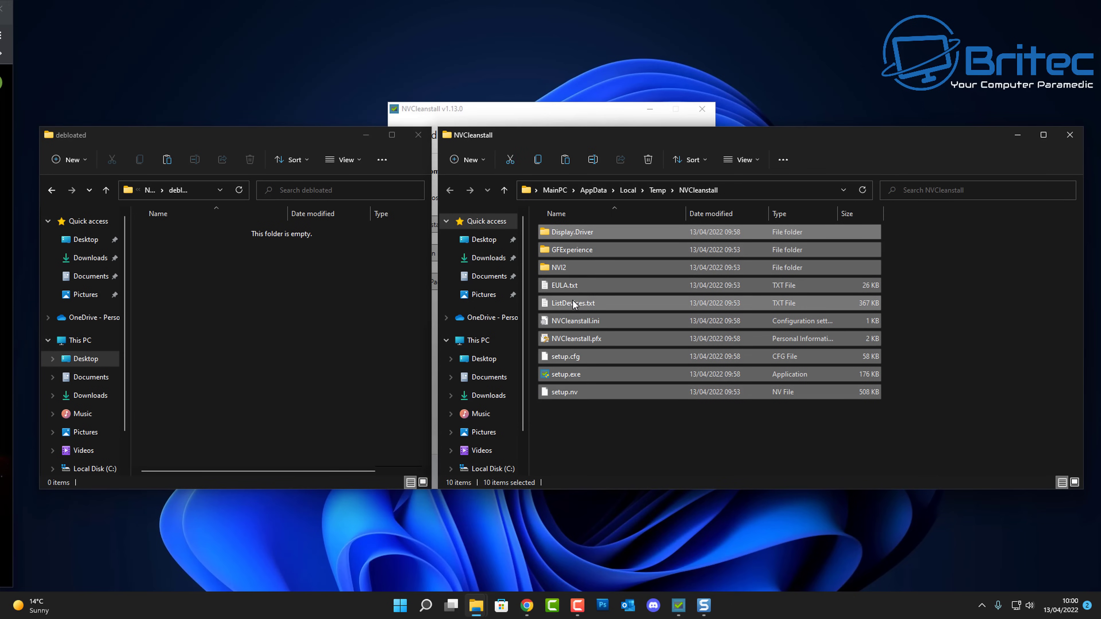
{"action": "left_click_drag", "start_coordinate": [573, 300], "coordinate": [265, 305]}
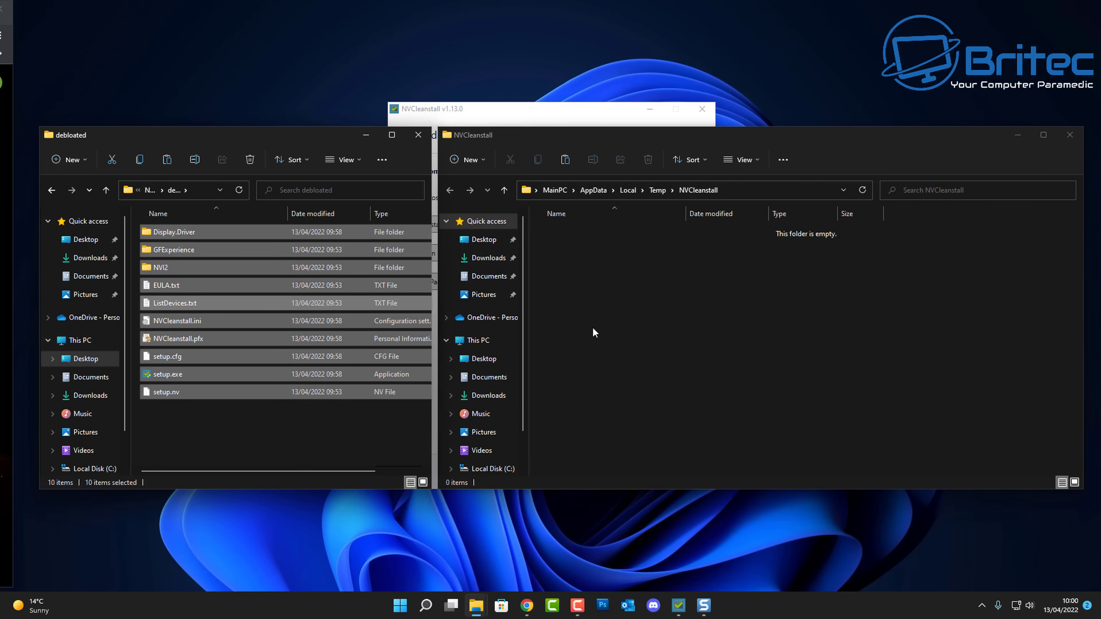
{"action": "left_click", "coordinate": [593, 329]}
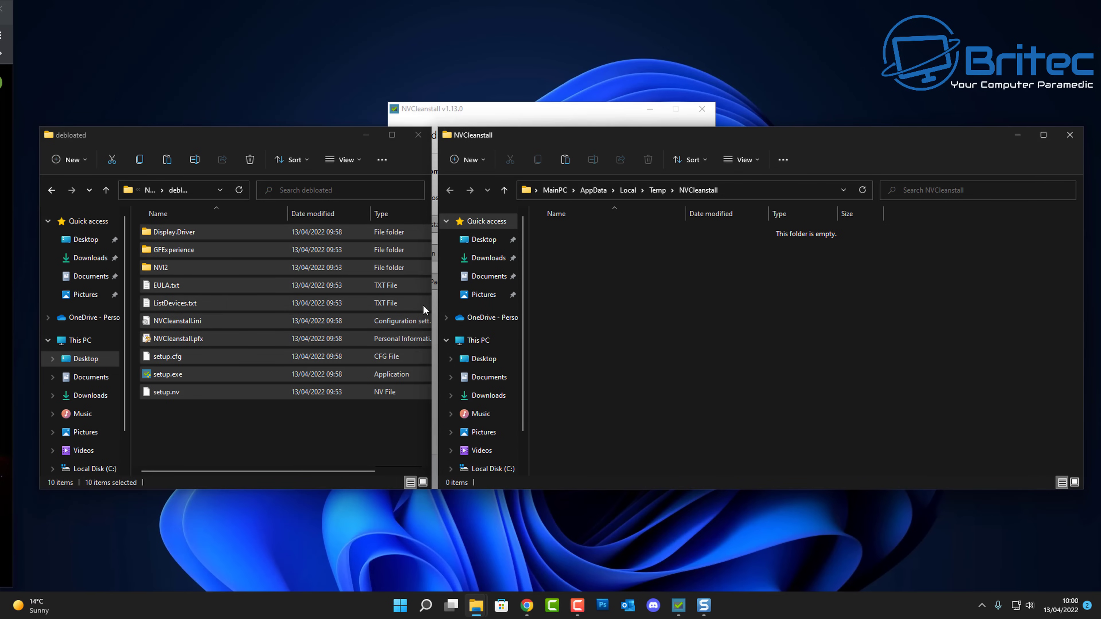
Step: Minimize the emptied NVCleanstall folder, close NVCleanstall, and centre and widen the debloated folder window
{"action": "left_click", "coordinate": [1017, 136]}
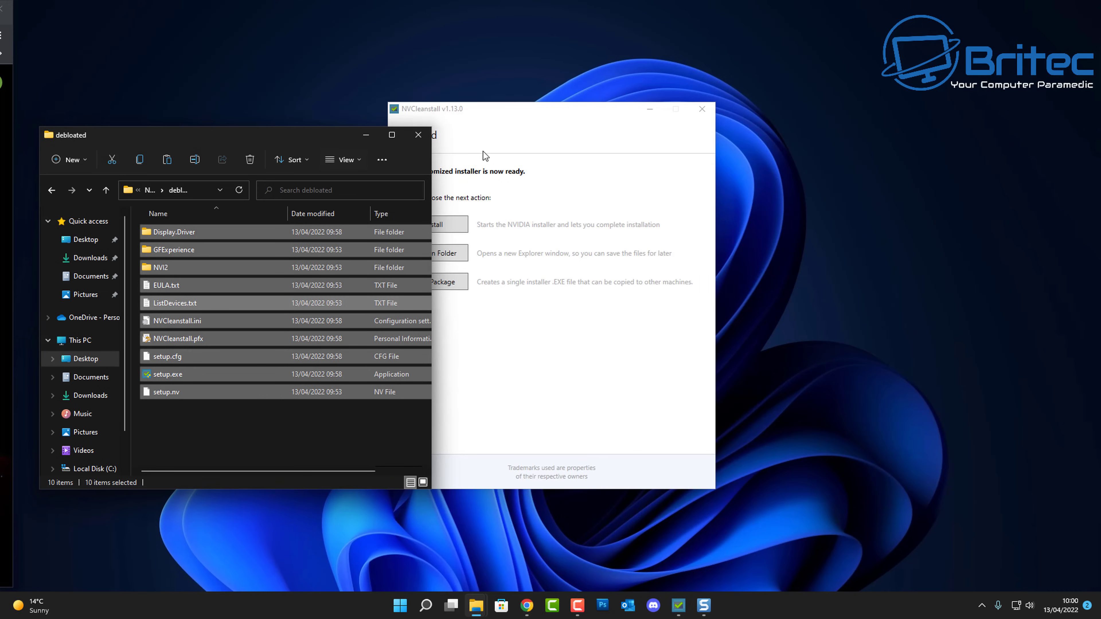
{"action": "left_click", "coordinate": [523, 133]}
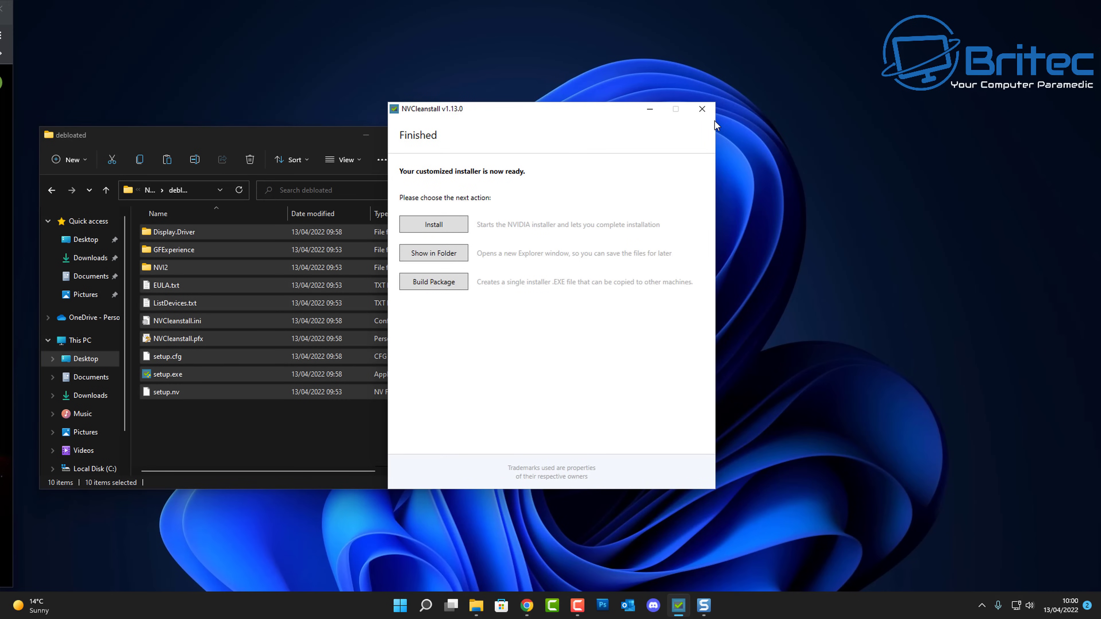
{"action": "left_click", "coordinate": [702, 109]}
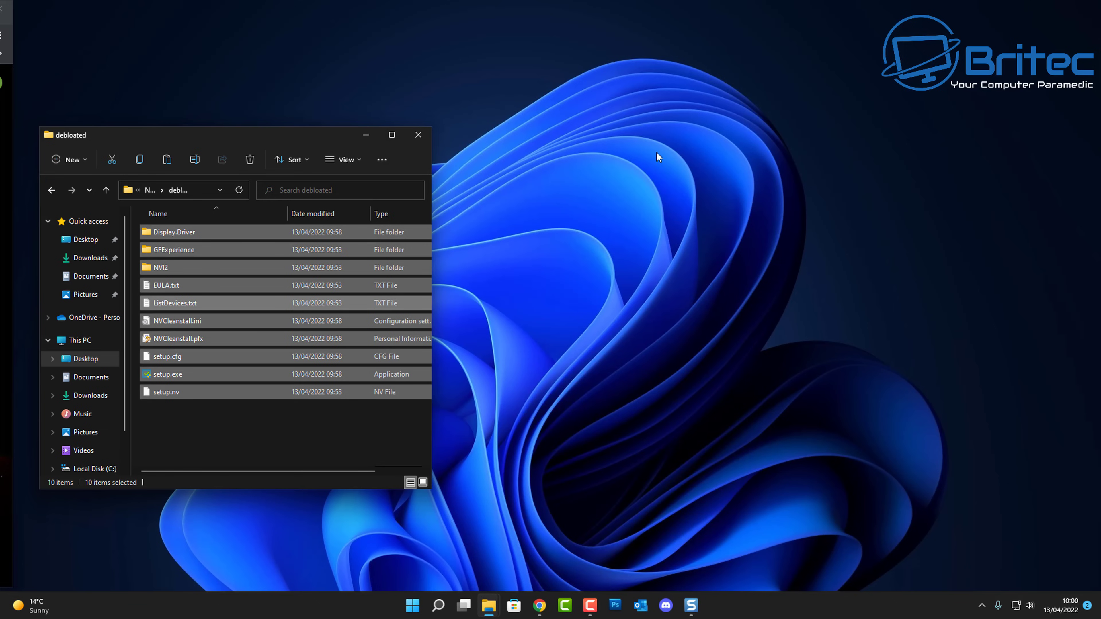
{"action": "left_click_drag", "start_coordinate": [319, 144], "coordinate": [366, 145]}
{"action": "left_click_drag", "start_coordinate": [553, 130], "coordinate": [553, 122]}
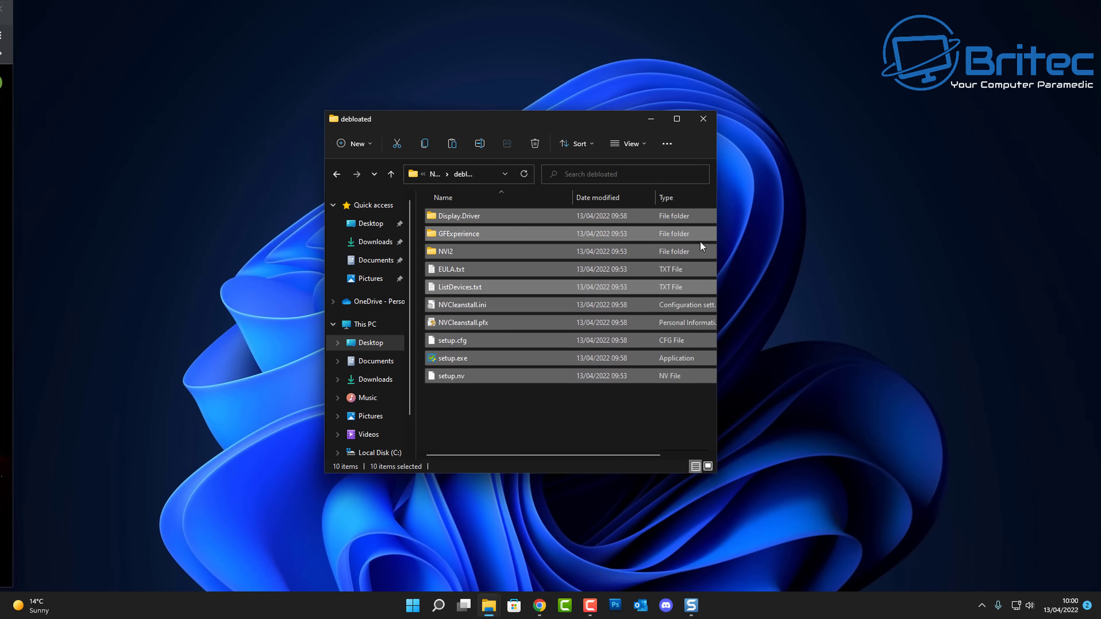
{"action": "left_click_drag", "start_coordinate": [718, 245], "coordinate": [883, 250]}
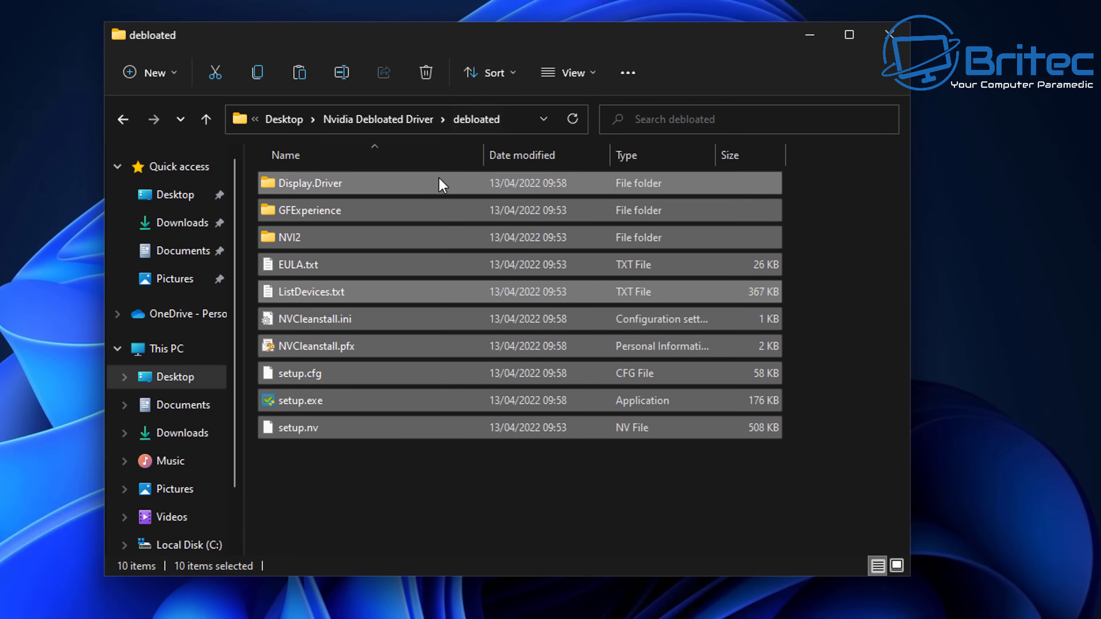
Step: Run setup.exe from the debloated folder and allow the unverified driver software to install anyway
{"action": "left_click", "coordinate": [319, 450]}
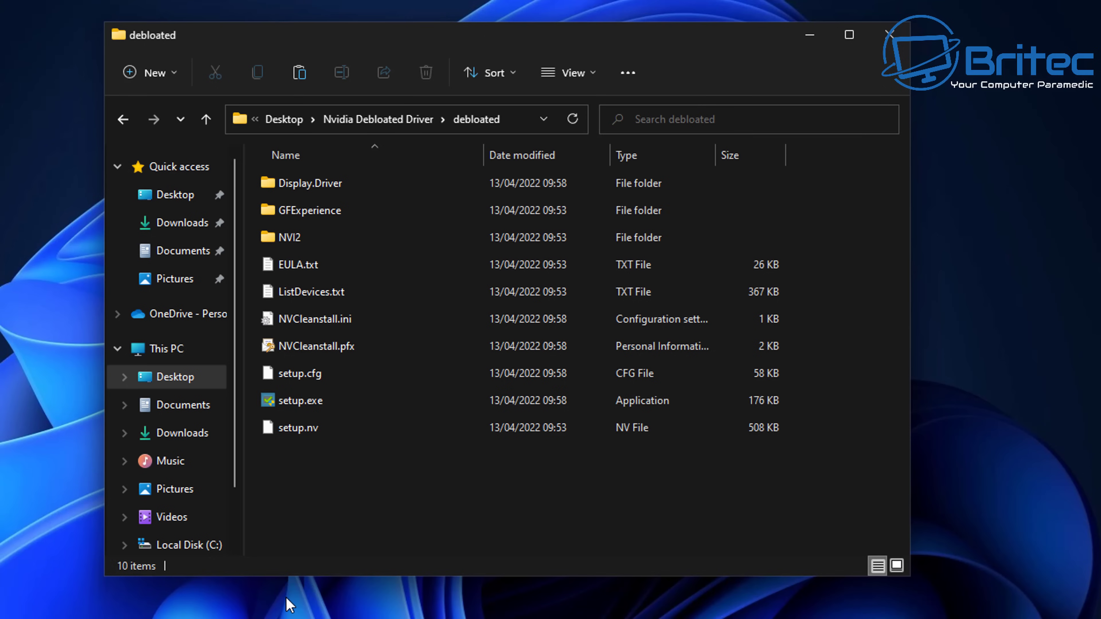
{"action": "left_click", "coordinate": [304, 399]}
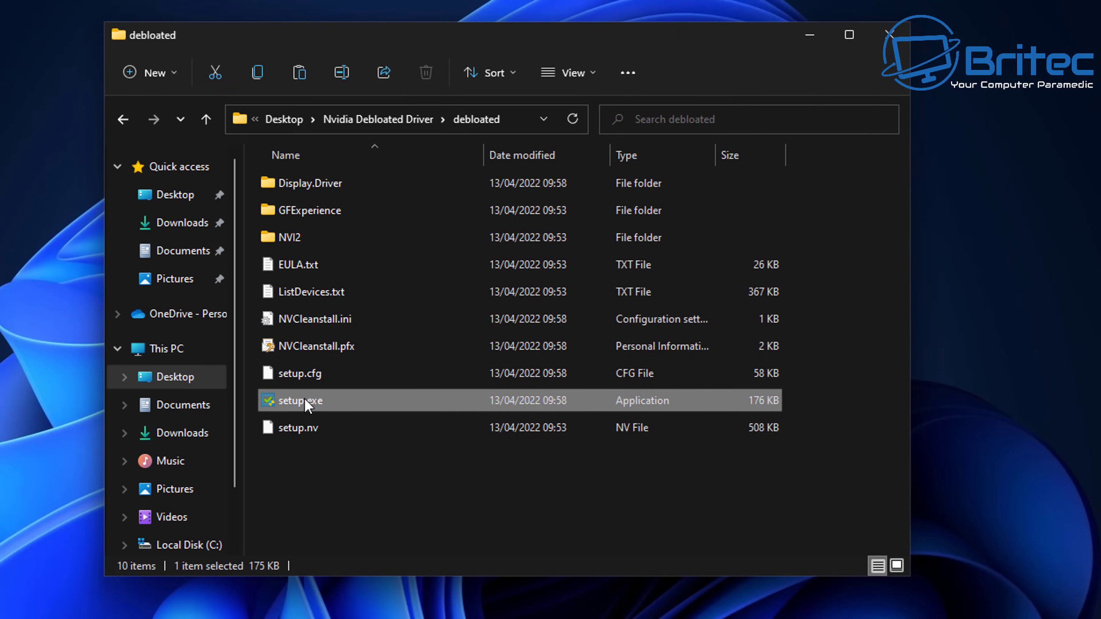
{"action": "double_click", "coordinate": [304, 399]}
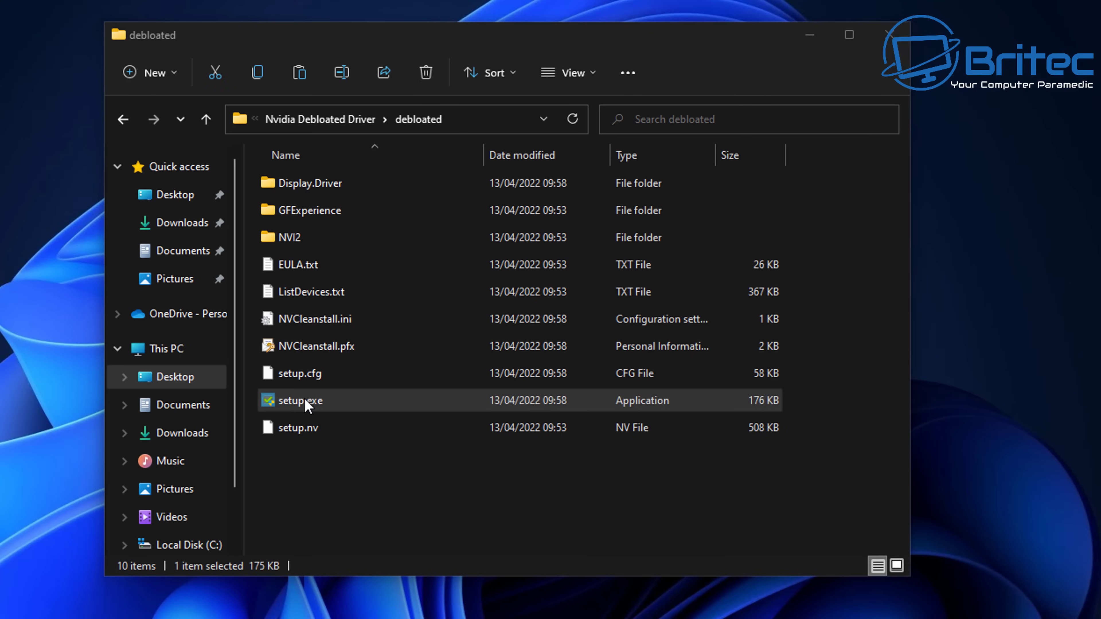
{"action": "key", "text": "Down"}
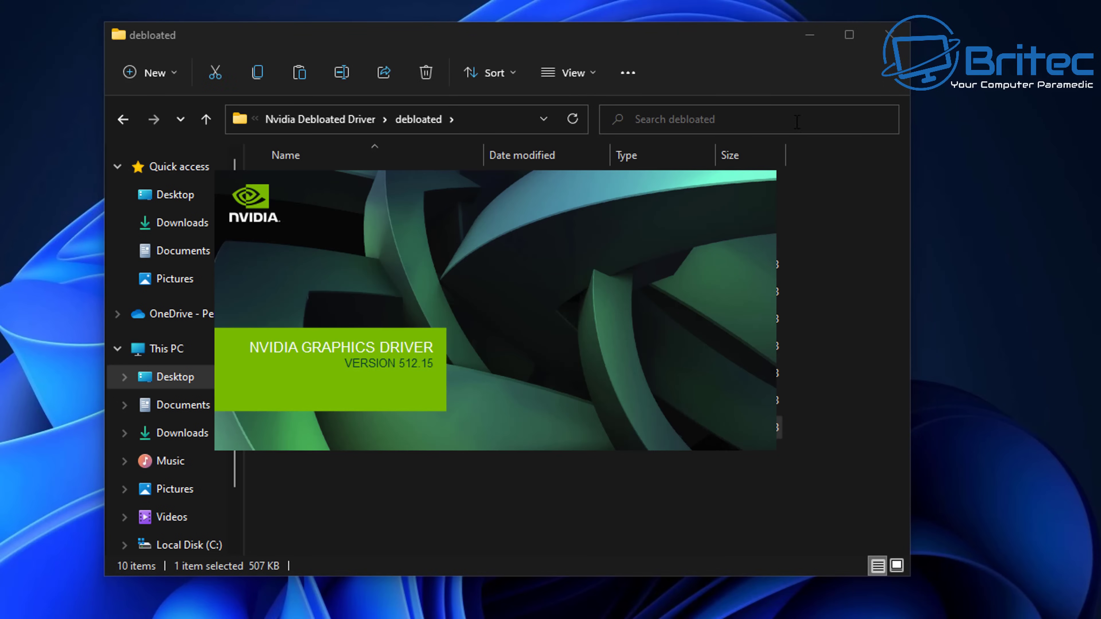
{"action": "left_click", "coordinate": [811, 36]}
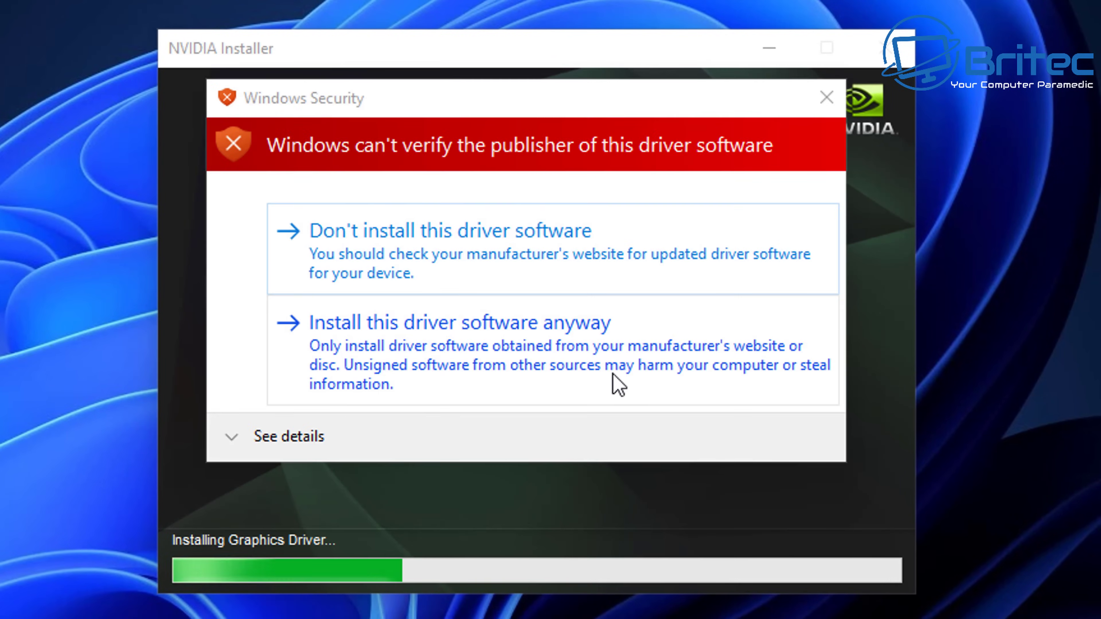
{"action": "left_click", "coordinate": [590, 375]}
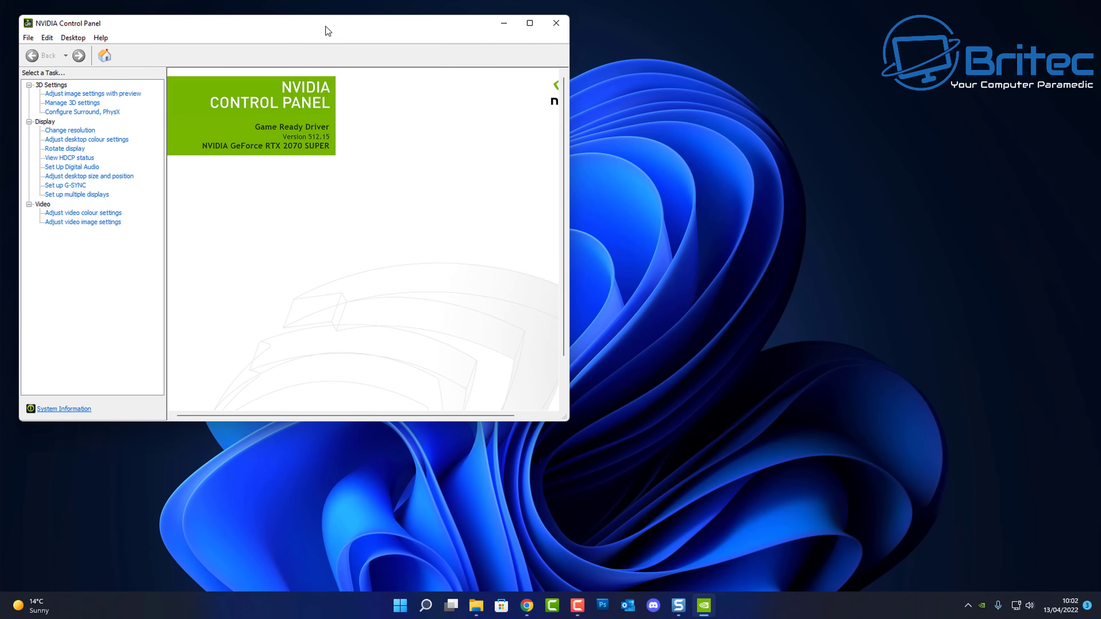
Step: Check the installed driver version in the NVIDIA Control Panel, and close it
{"action": "left_click_drag", "start_coordinate": [328, 30], "coordinate": [593, 92]}
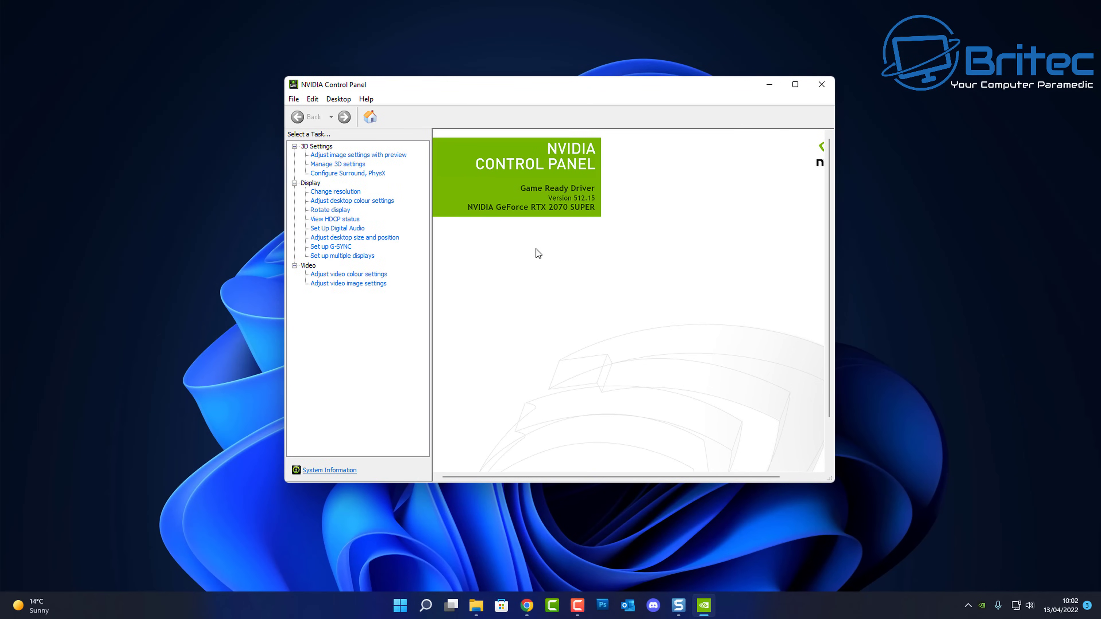
{"action": "left_click", "coordinate": [822, 86]}
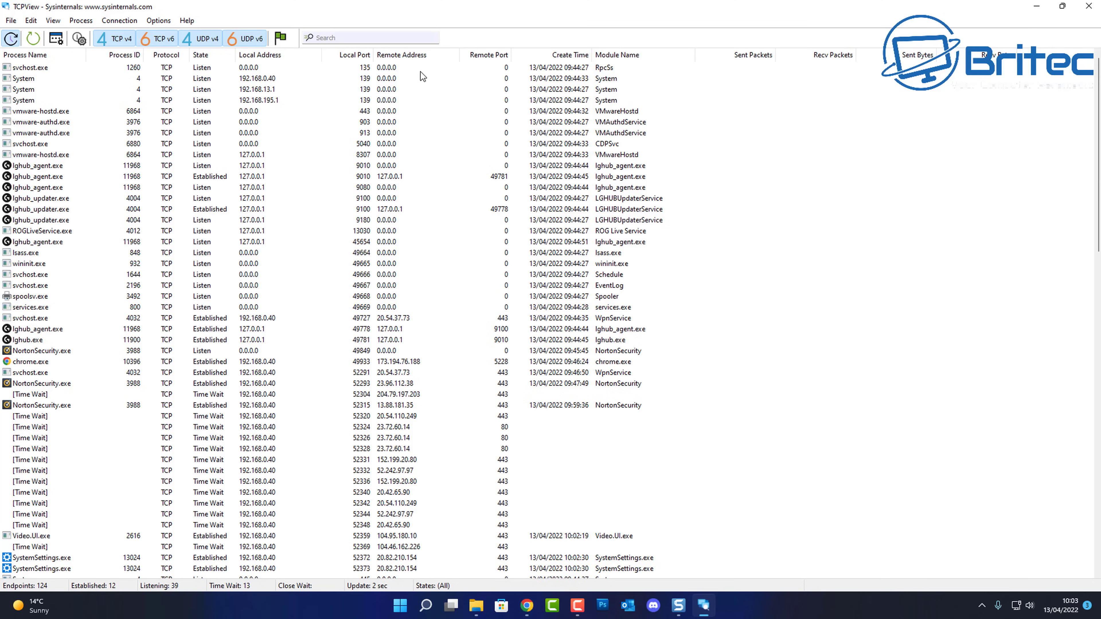
Step: Sort the TCPView connections by module name, look through them for NVIDIA entries, and close the tcpview folder
{"action": "left_click", "coordinate": [624, 54]}
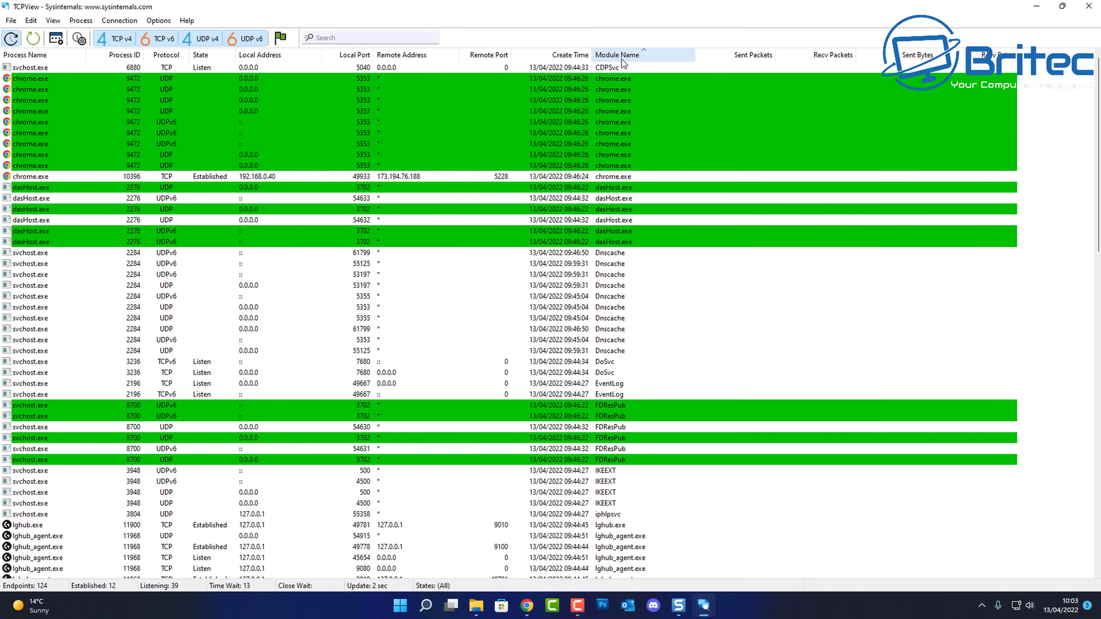
{"action": "scroll", "coordinate": [480, 290], "scroll_direction": "down", "scroll_amount": 20}
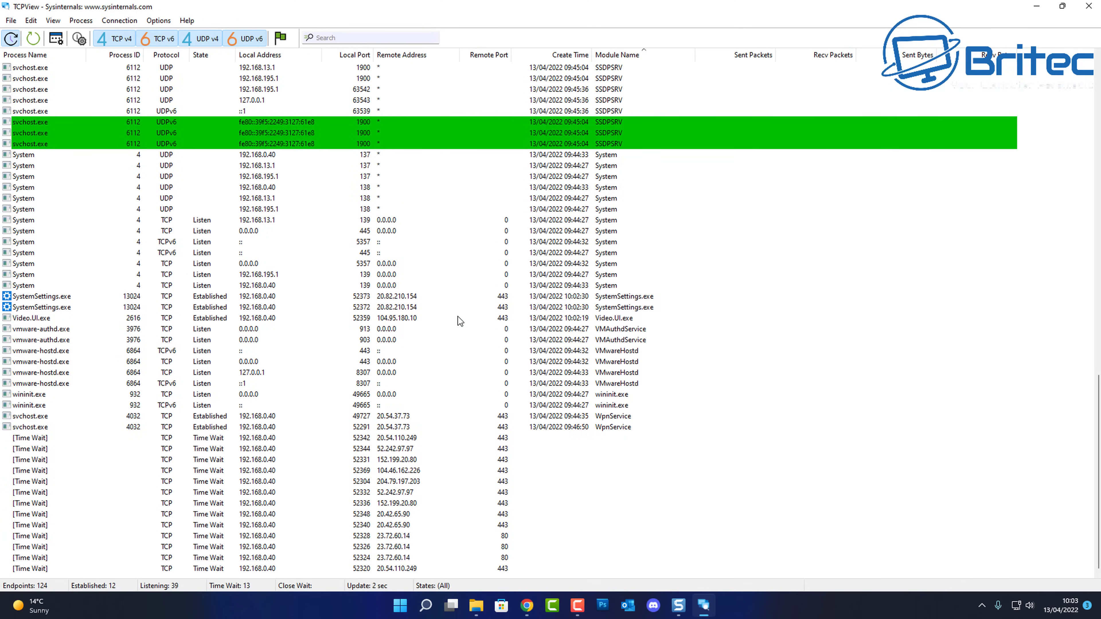
{"action": "scroll", "coordinate": [458, 317], "scroll_direction": "up", "scroll_amount": 2}
{"action": "scroll", "coordinate": [457, 317], "scroll_direction": "up", "scroll_amount": 20}
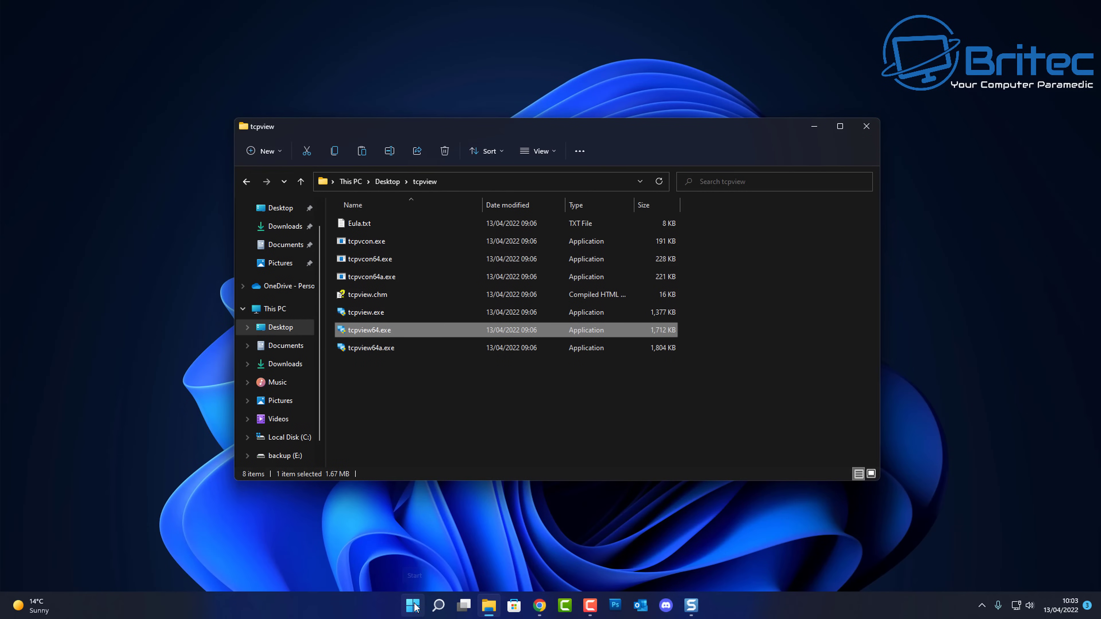
{"action": "left_click", "coordinate": [859, 133]}
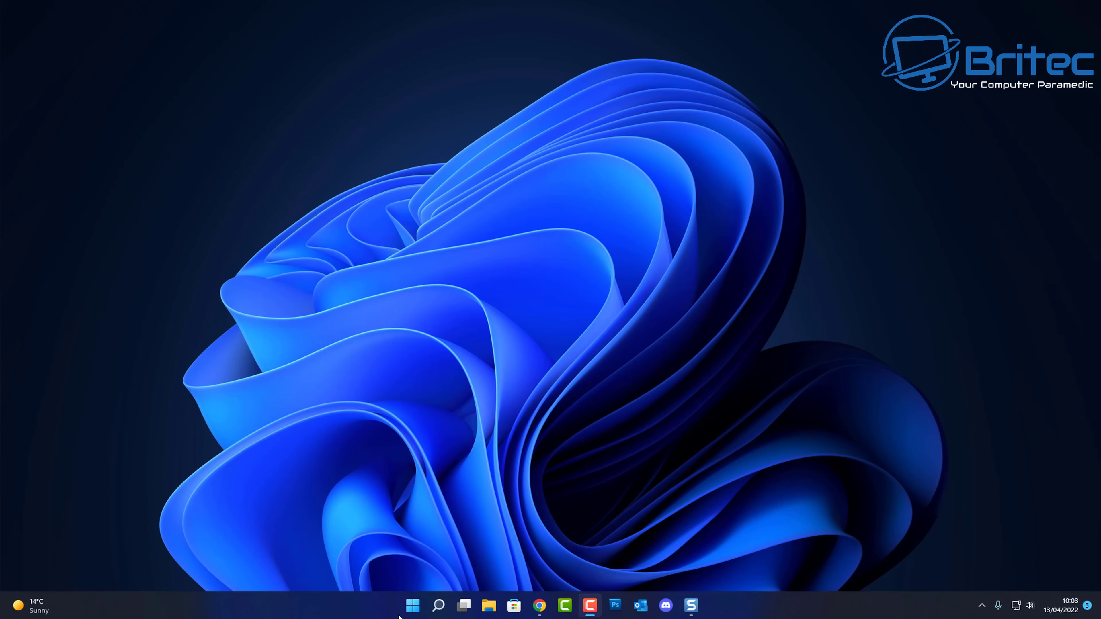
Step: Open Task Manager, examine the NVIDIA Container background processes and the service inside the expandable one, and close it
{"action": "right_click", "coordinate": [413, 605]}
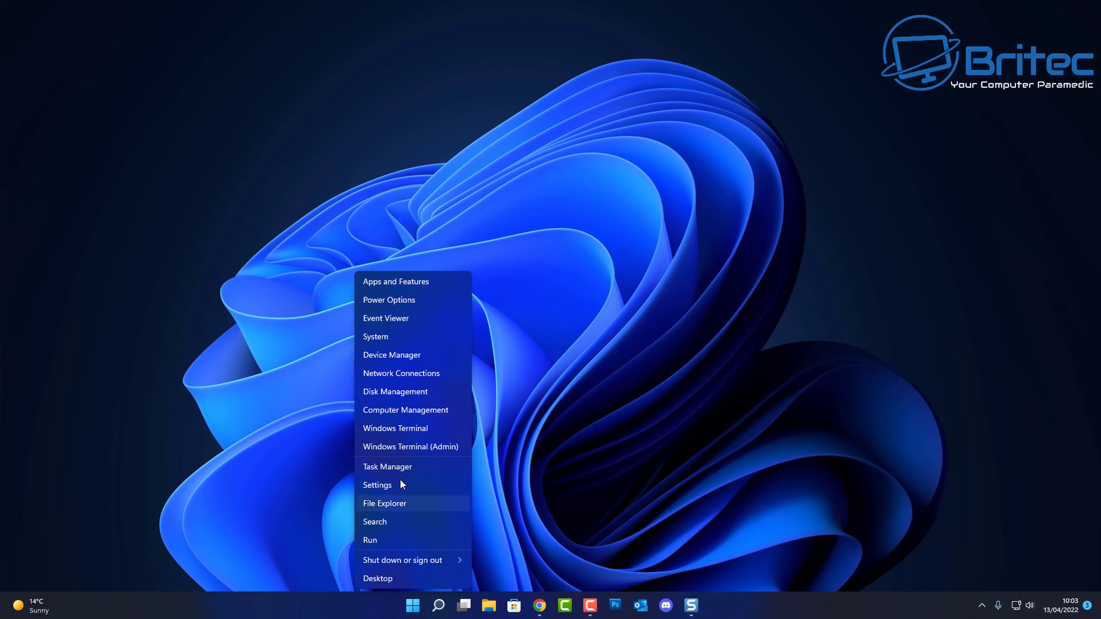
{"action": "left_click", "coordinate": [401, 465]}
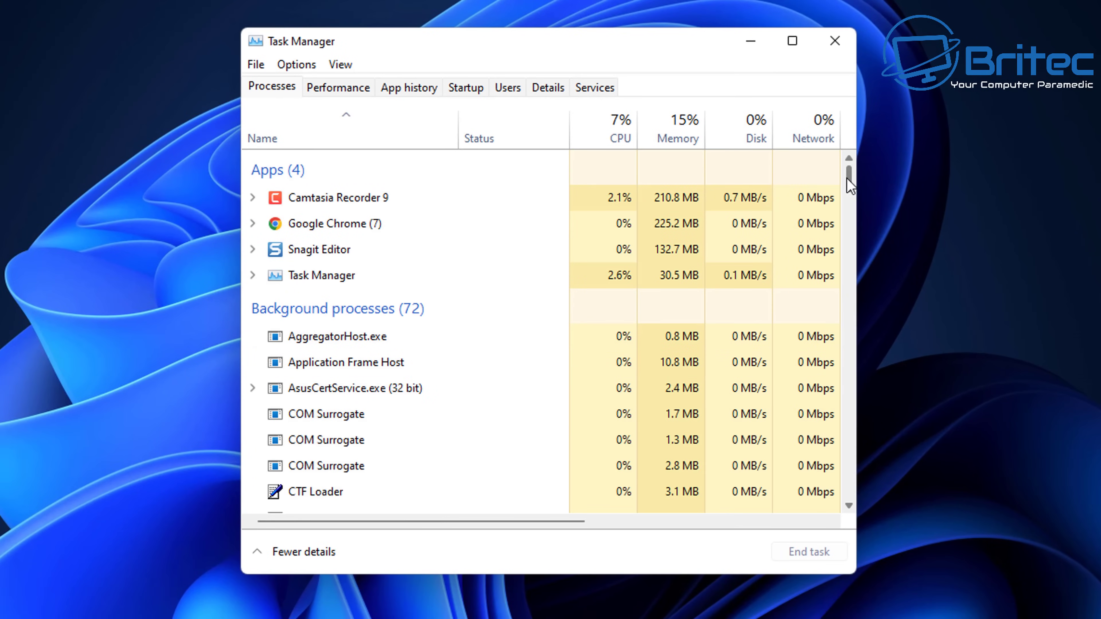
{"action": "left_click_drag", "start_coordinate": [849, 181], "coordinate": [848, 251]}
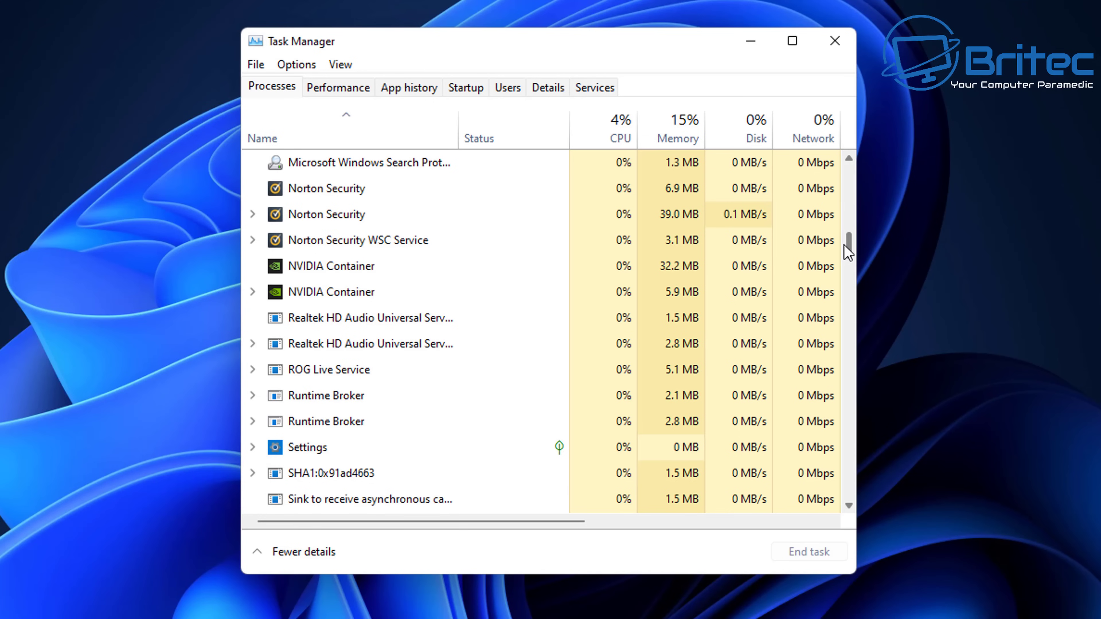
{"action": "left_click", "coordinate": [253, 292]}
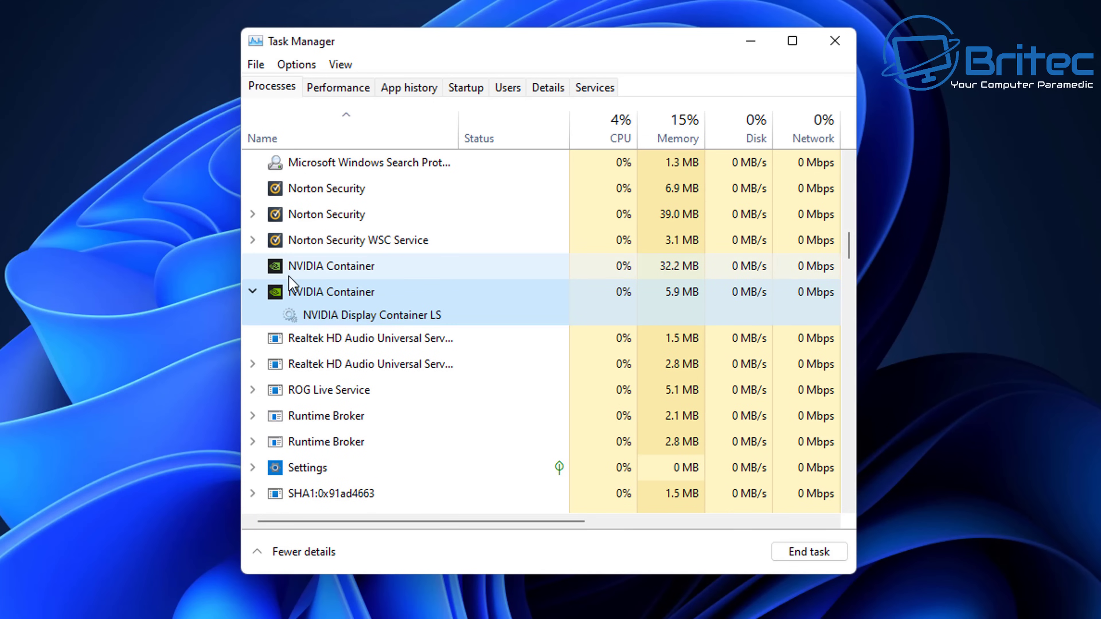
{"action": "left_click", "coordinate": [253, 292]}
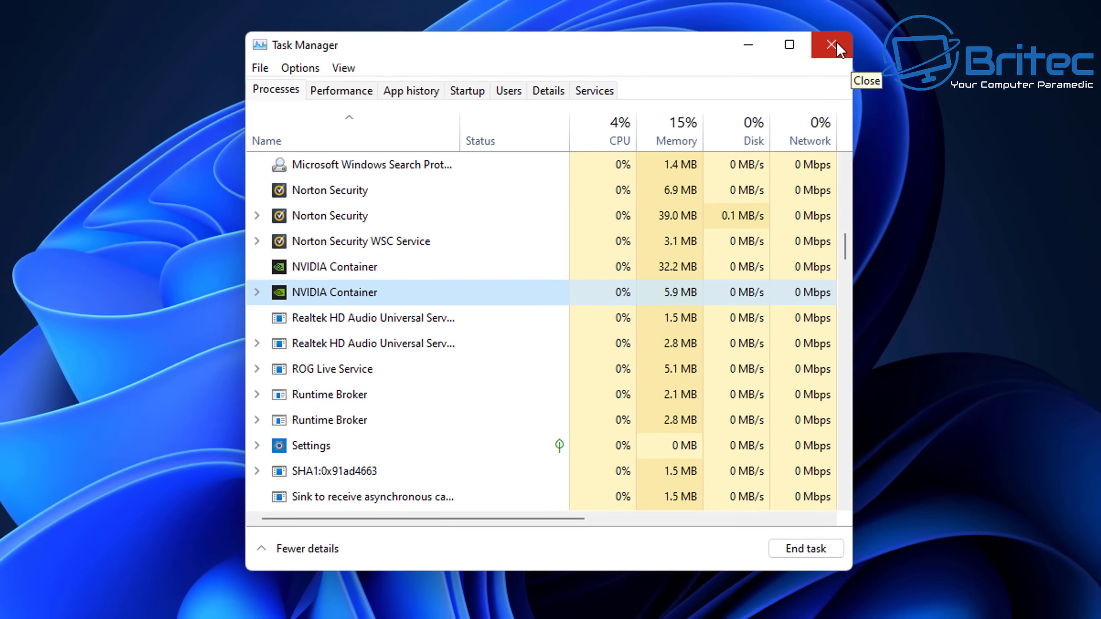
{"action": "left_click", "coordinate": [854, 56]}
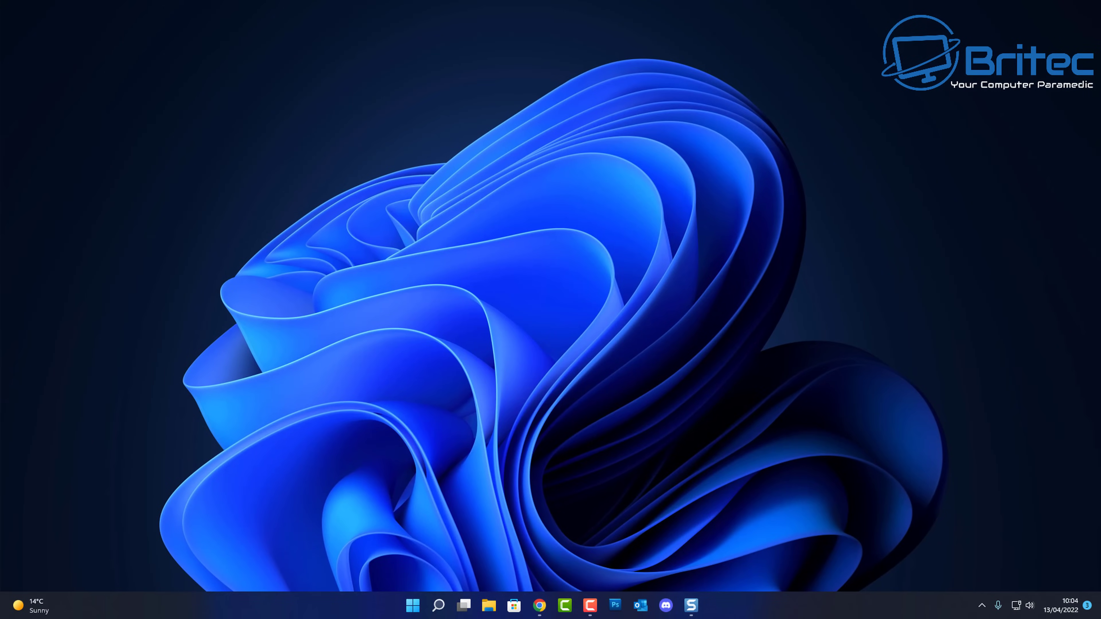
{"action": "left_click", "coordinate": [590, 604]}
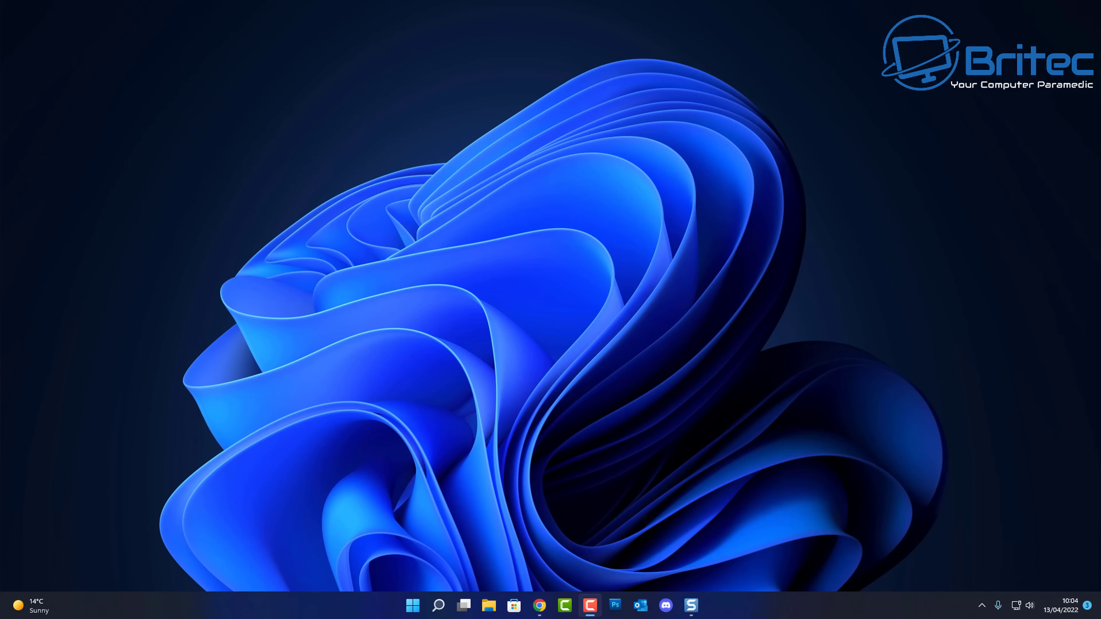